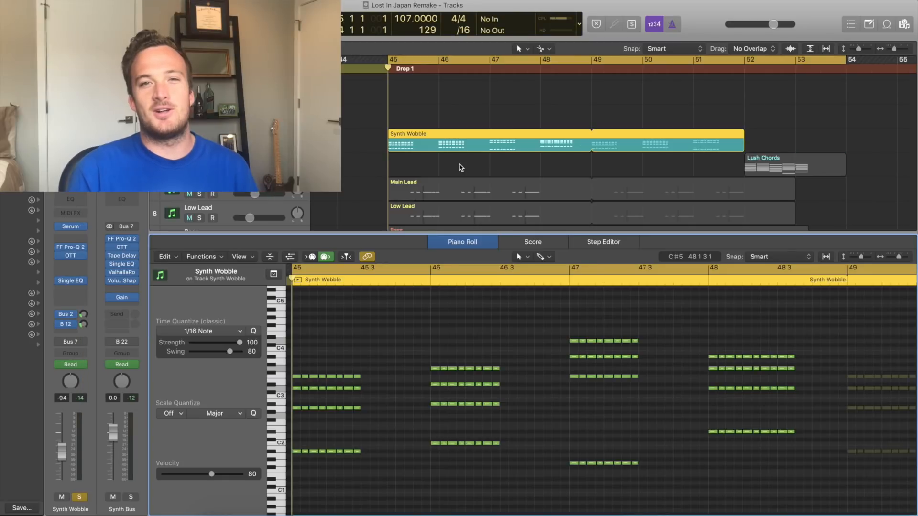
# Examine the Synth Wobble patch's oscillator A and B settings, including wavetable position, unison voices and detune.
pyautogui.press('space')
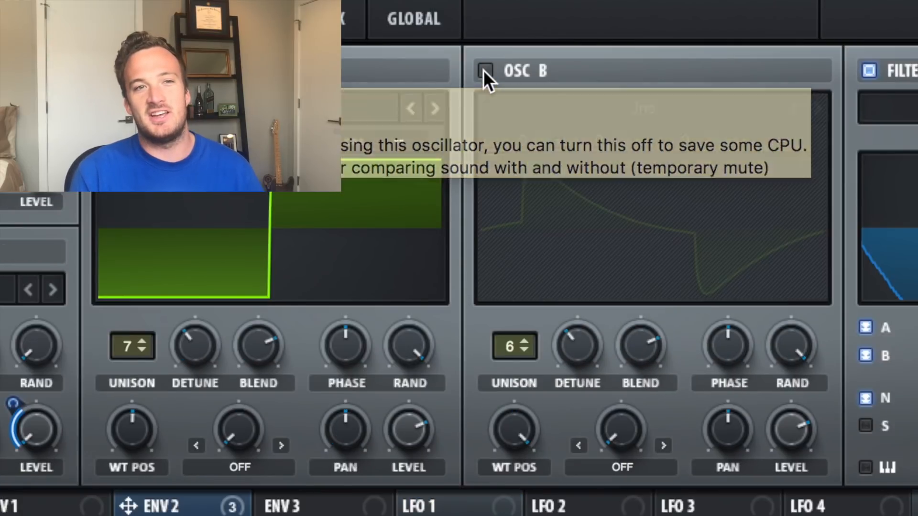
pyautogui.moveTo(518, 420); pyautogui.dragTo(506, 329)
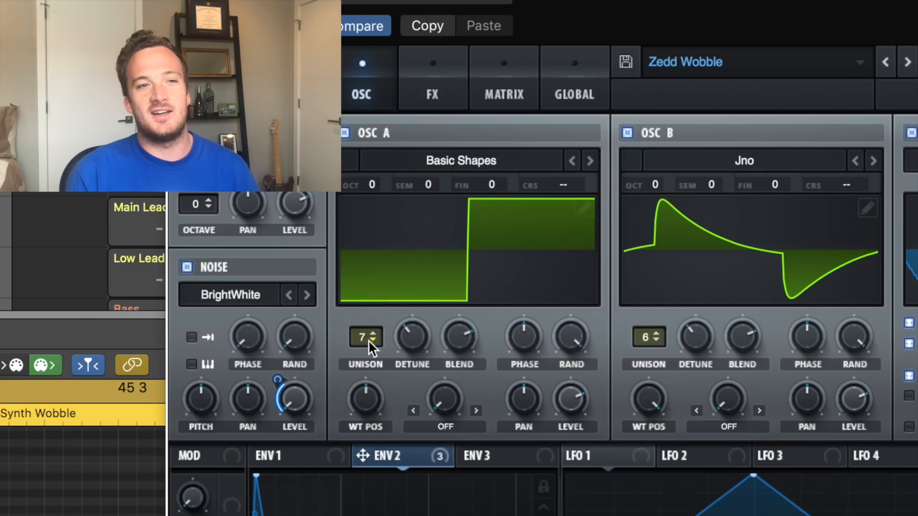
pyautogui.moveTo(363, 336); pyautogui.dragTo(363, 336)
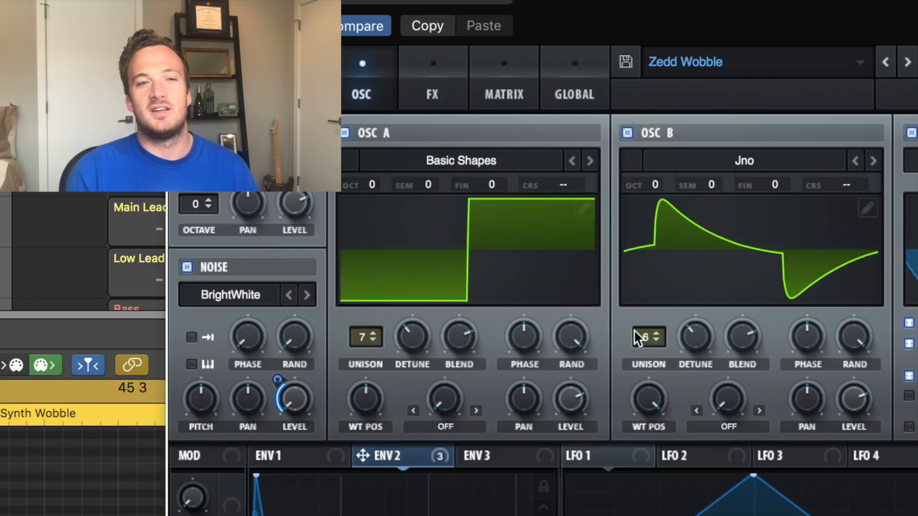
pyautogui.moveTo(640, 334); pyautogui.dragTo(640, 333)
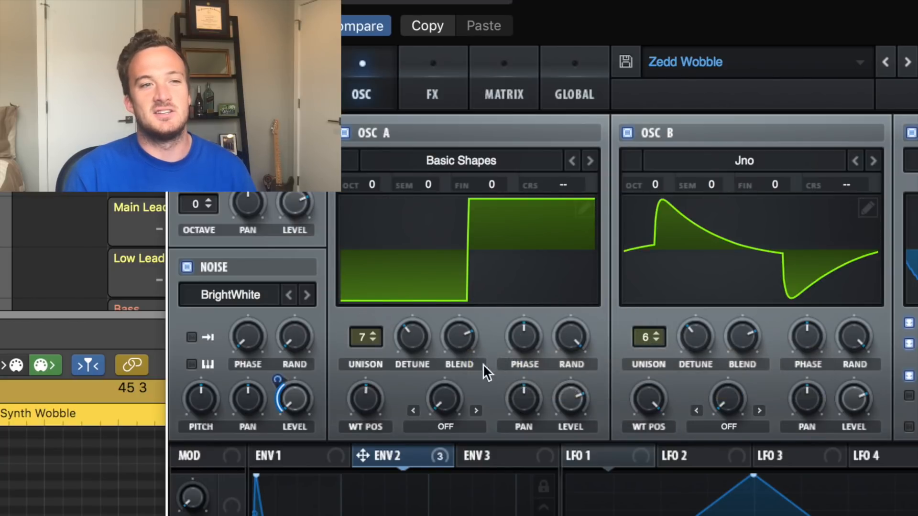
pyautogui.moveTo(412, 340); pyautogui.dragTo(412, 339)
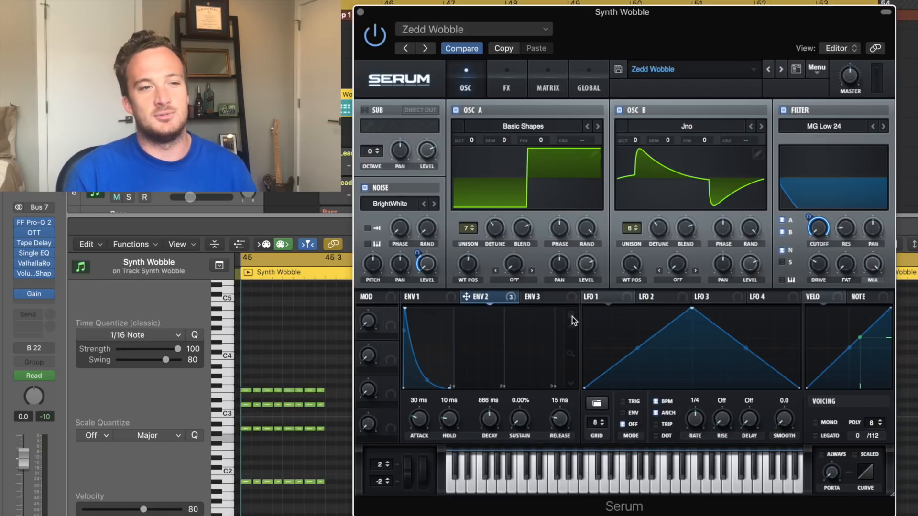
# Examine envelope 2, the noise layer and the MG Low 24 filter's cutoff and resonance, comparing the sound with noise on and off.
pyautogui.scroll(3, 572, 317)
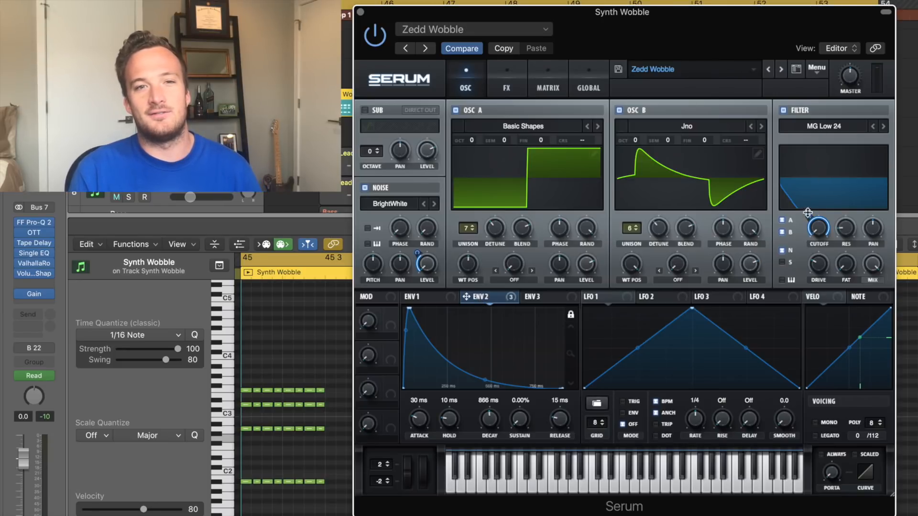
pyautogui.moveTo(808, 220); pyautogui.dragTo(815, 226)
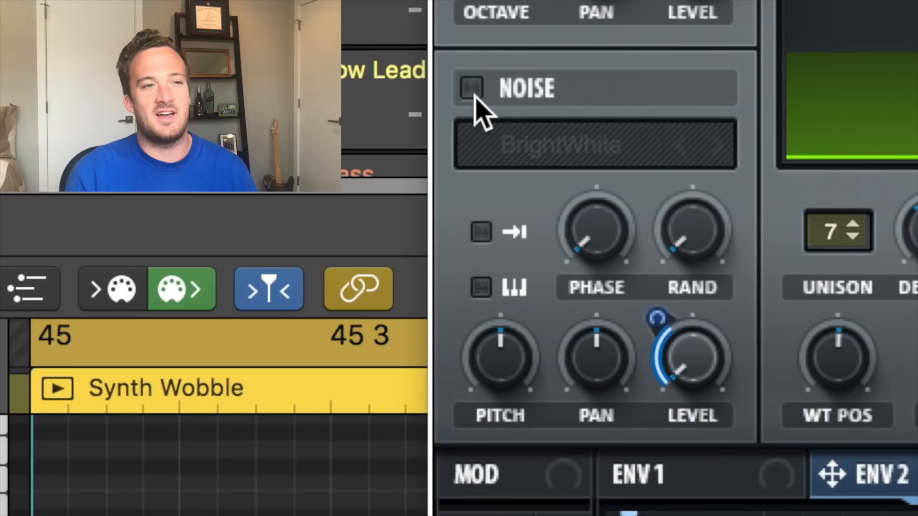
pyautogui.click(366, 189)
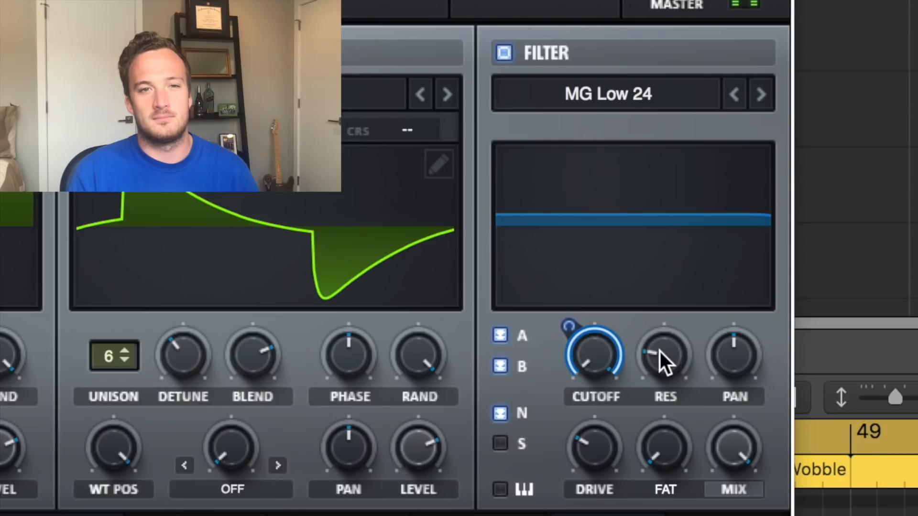
pyautogui.moveTo(846, 228); pyautogui.dragTo(846, 200)
pyautogui.moveTo(664, 281); pyautogui.dragTo(665, 369)
pyautogui.moveTo(596, 348)
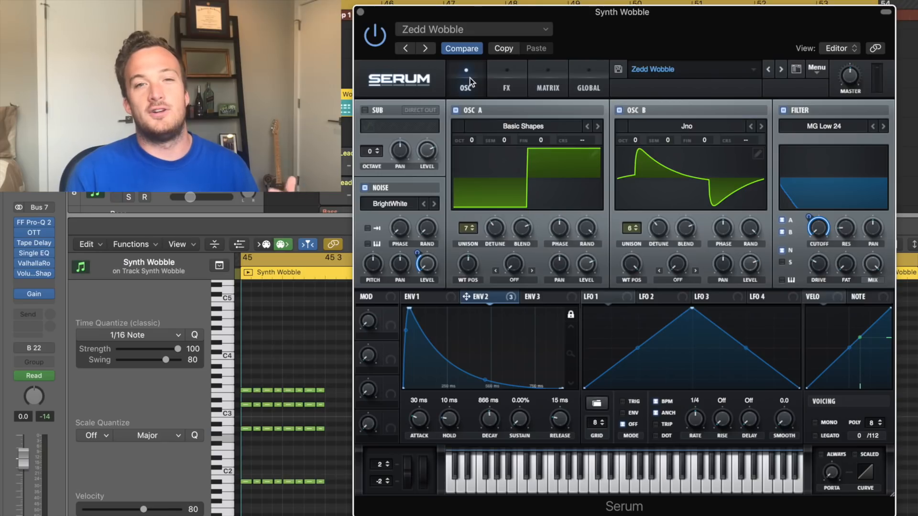
# Examine the patch's Hyper/Dimension, Chorus and EQ effects and envelope 2's modulation destinations.
pyautogui.click(502, 82)
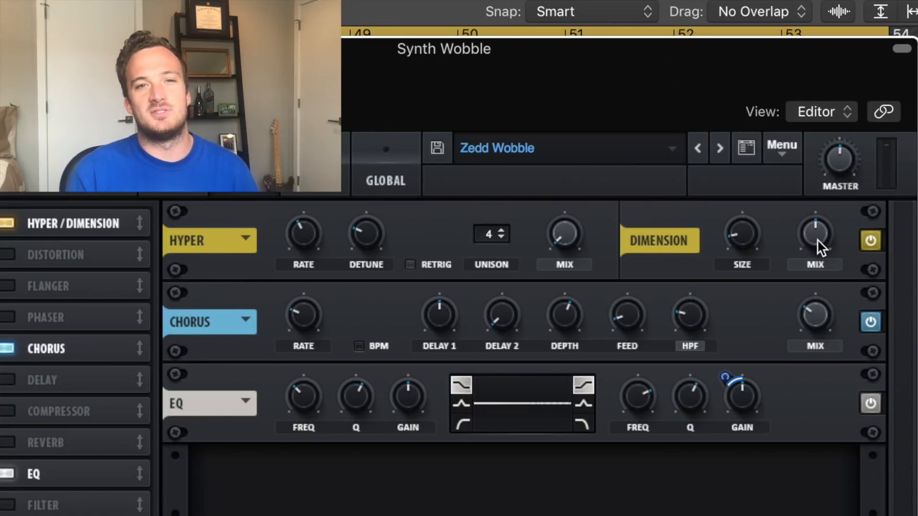
pyautogui.moveTo(816, 239)
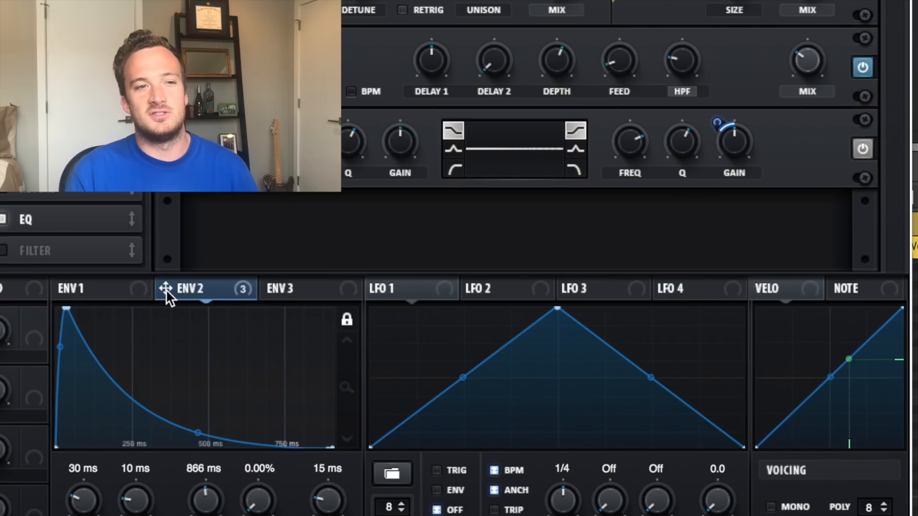
pyautogui.moveTo(168, 297)
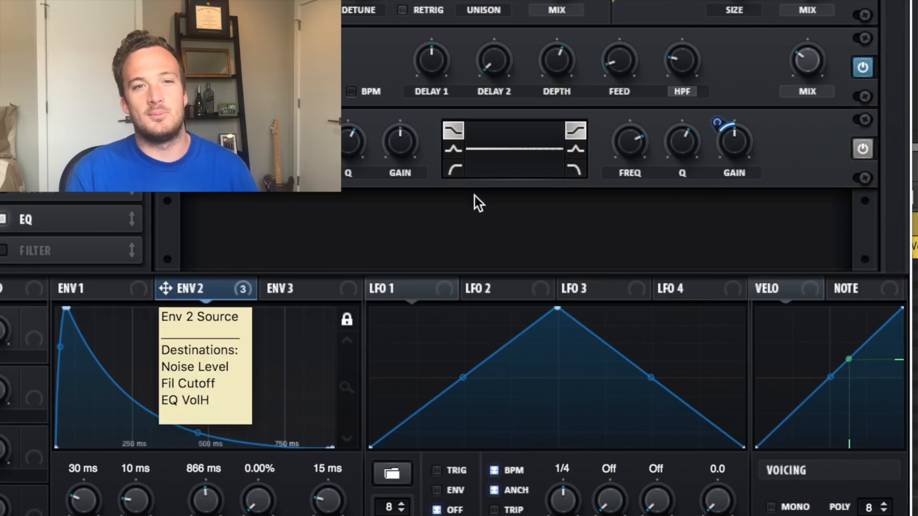
pyautogui.moveTo(730, 149)
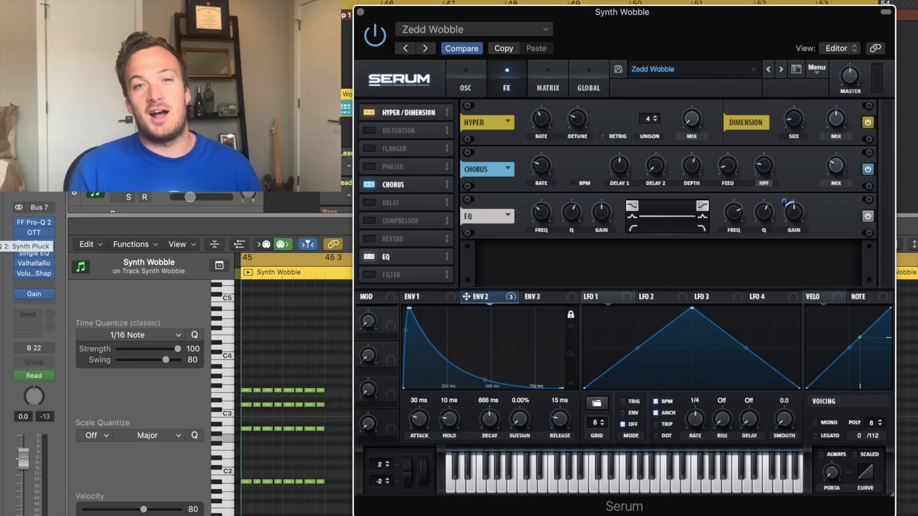
# Open the FF Pro-Q 2 equalizer on the Synth Bus and inspect its Synth Pluck curve.
pyautogui.click(34, 222)
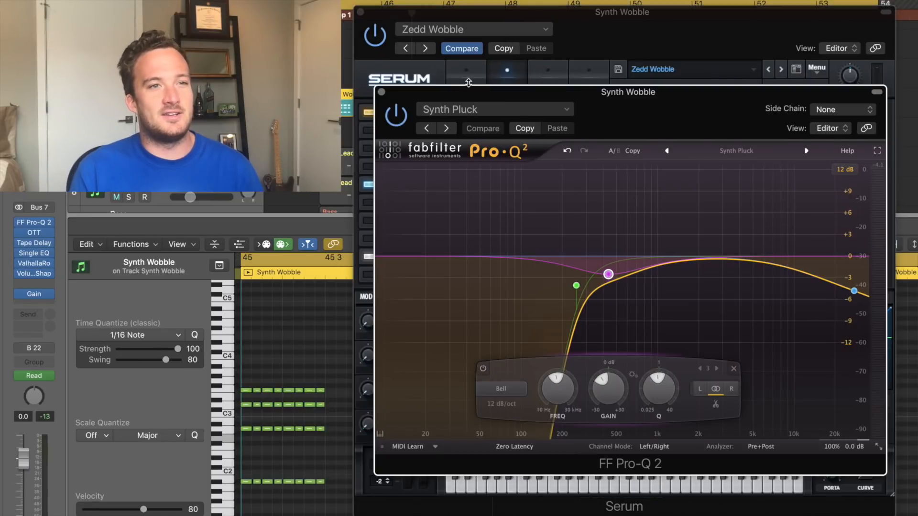
pyautogui.moveTo(473, 94); pyautogui.dragTo(488, 33)
pyautogui.click(591, 225)
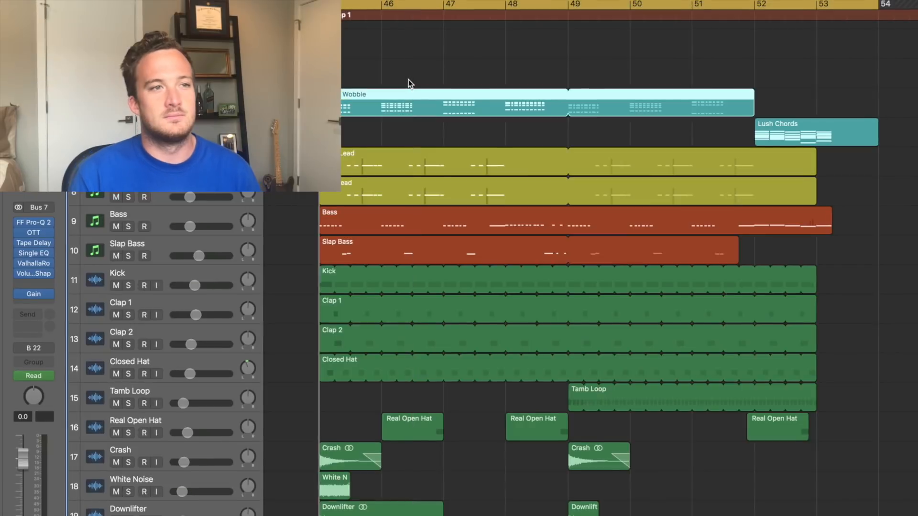
# Play the full drop, and solo the Main Lead and Low Lead tracks to hear them on their own.
pyautogui.press('space')
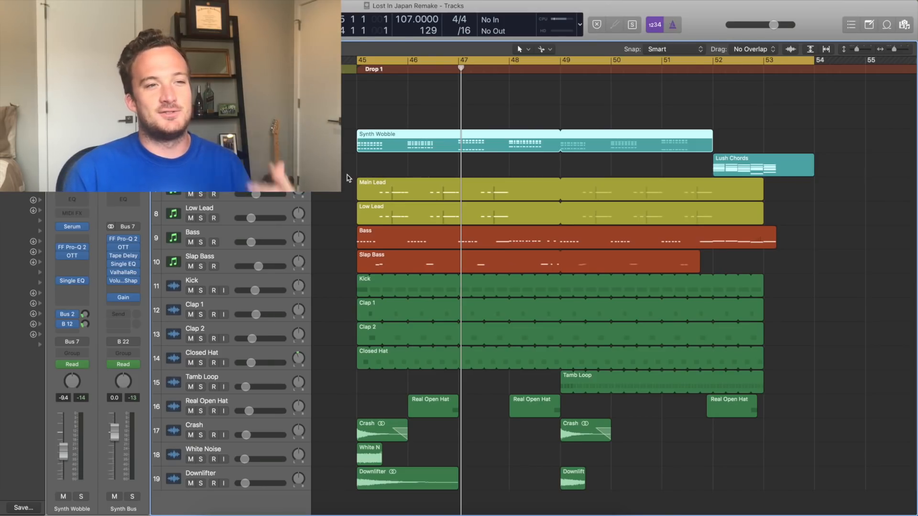
pyautogui.click(200, 194)
pyautogui.click(201, 218)
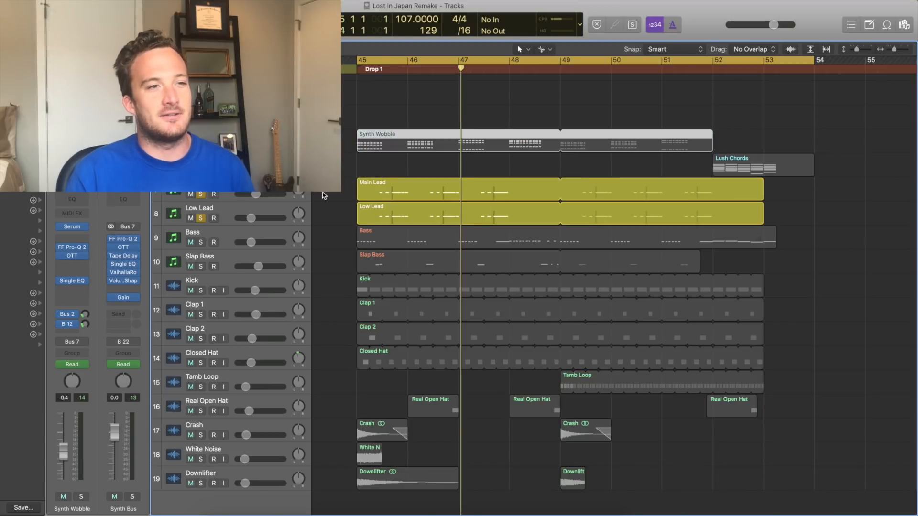
pyautogui.press('p')
pyautogui.press('space')
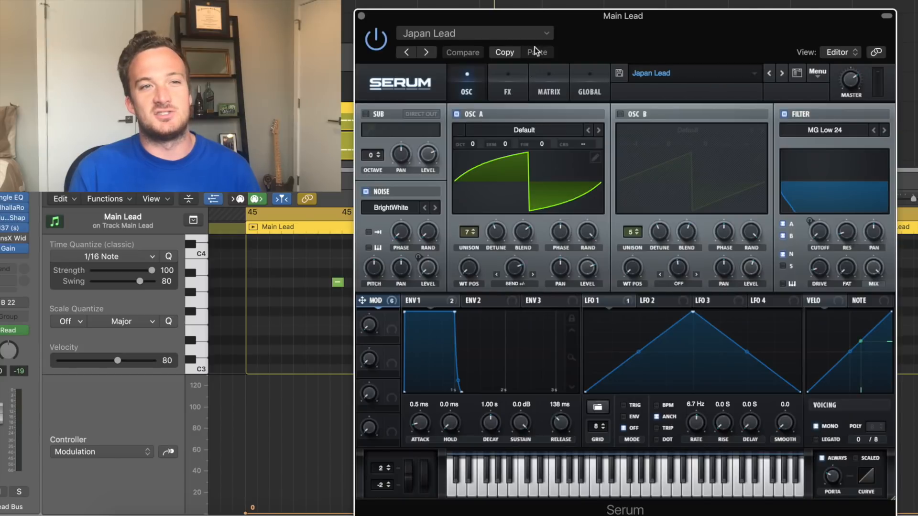
# Check oscillator A's unison and detune in the Main Lead patch, and choose Bend +/- as its warp mode.
pyautogui.moveTo(569, 43); pyautogui.dragTo(569, 37)
pyautogui.click(470, 227)
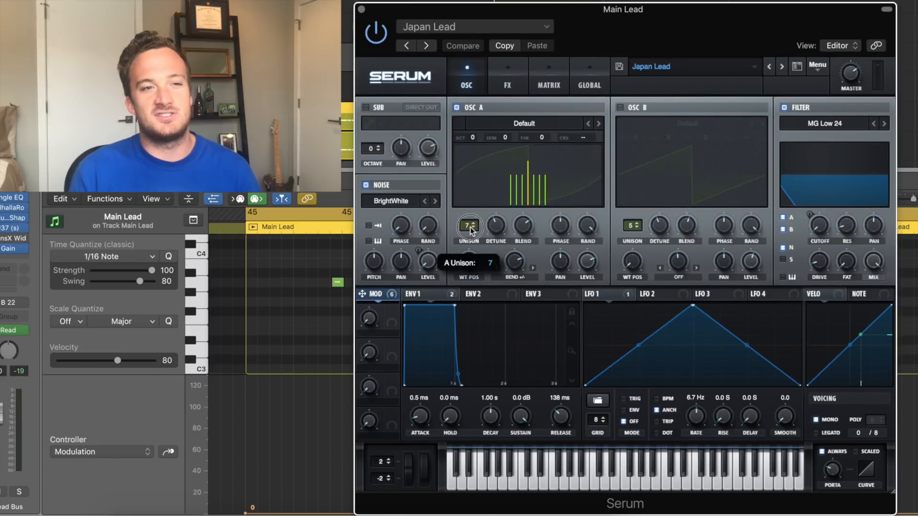
pyautogui.click(495, 231)
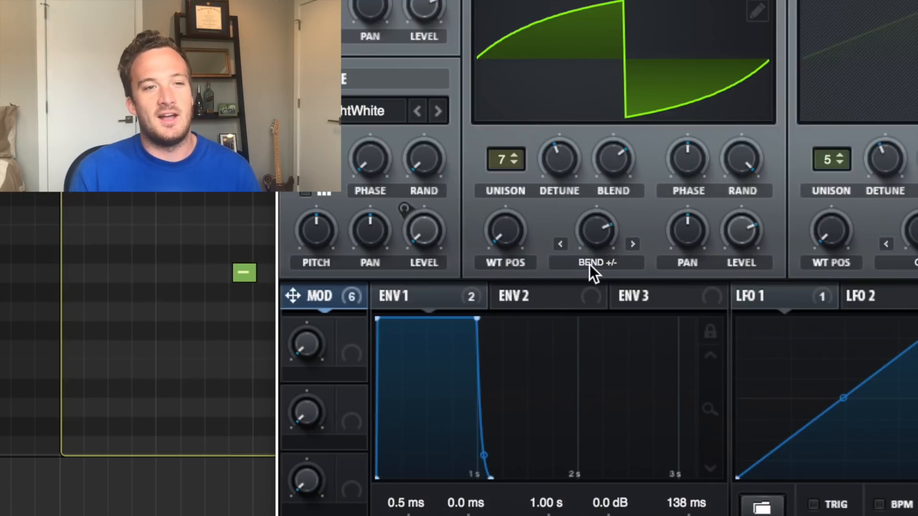
pyautogui.click(584, 263)
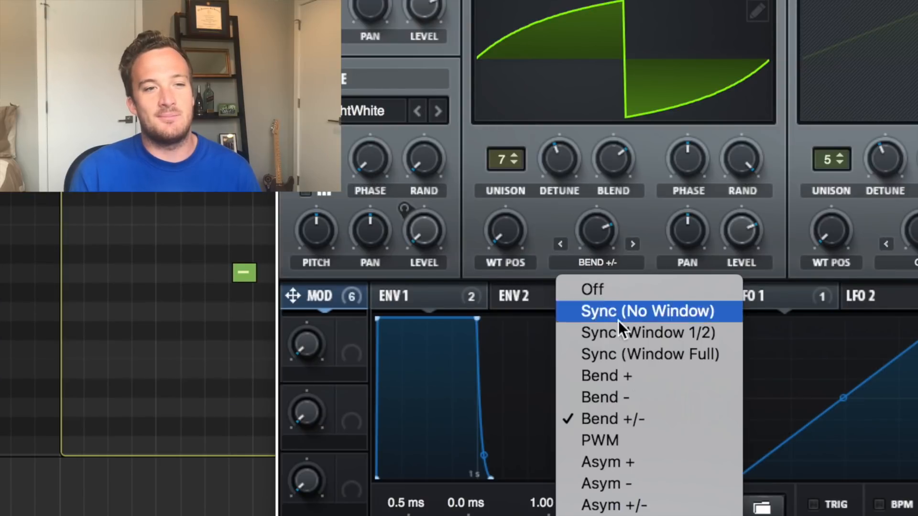
pyautogui.click(631, 412)
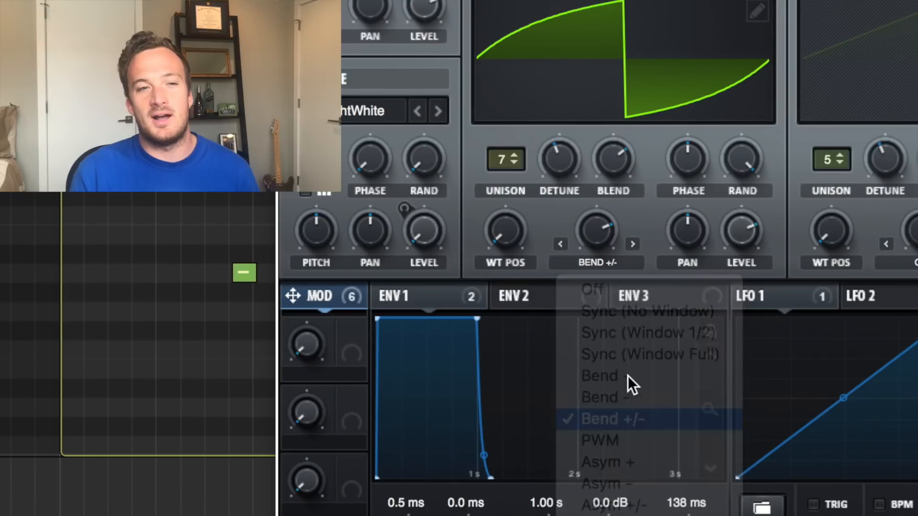
pyautogui.moveTo(597, 230)
pyautogui.mouseDown()
pyautogui.moveTo(599, 312)
pyautogui.moveTo(590, 232)
pyautogui.mouseUp()
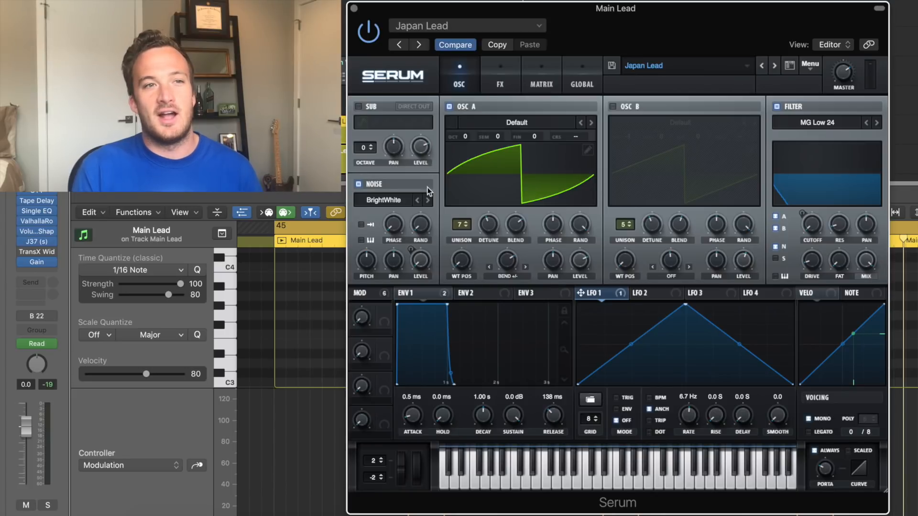
# Open the modulation matrix and assign LFO 1 as the first row's source with an amount of 2.
pyautogui.click(550, 83)
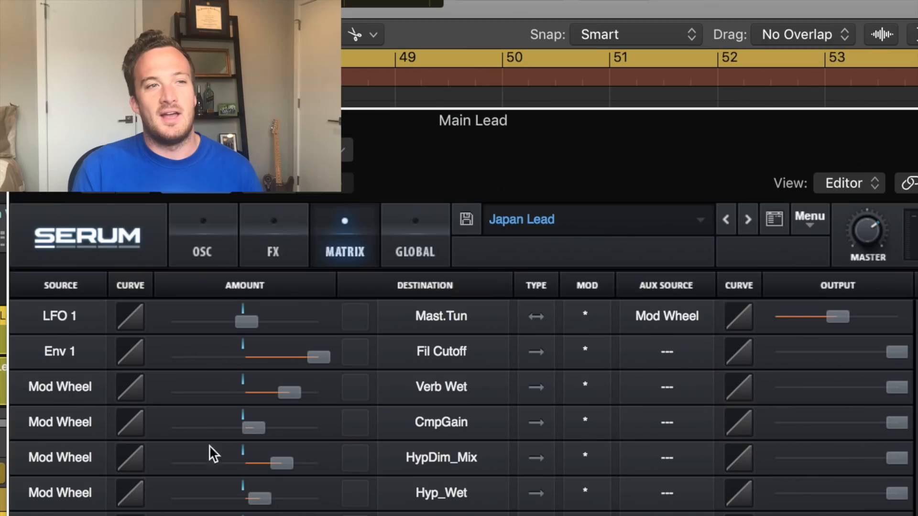
pyautogui.click(54, 317)
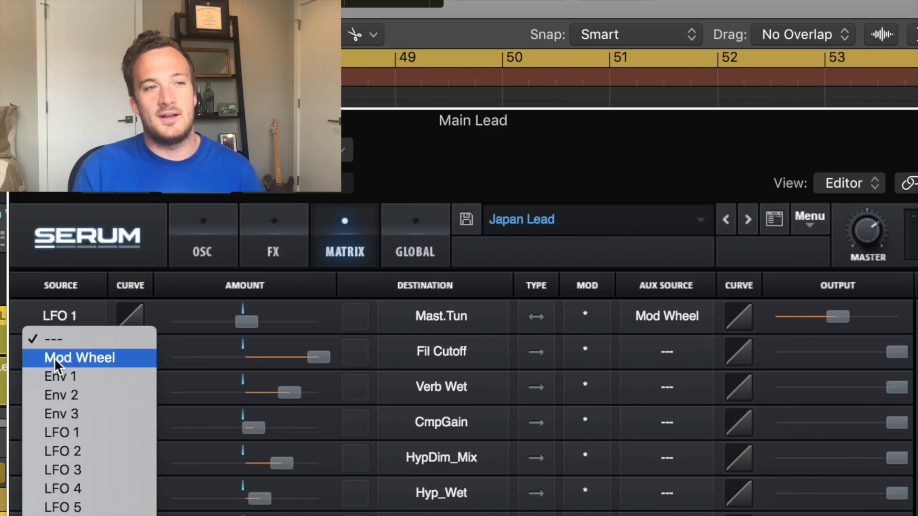
pyautogui.click(62, 376)
pyautogui.click(245, 322)
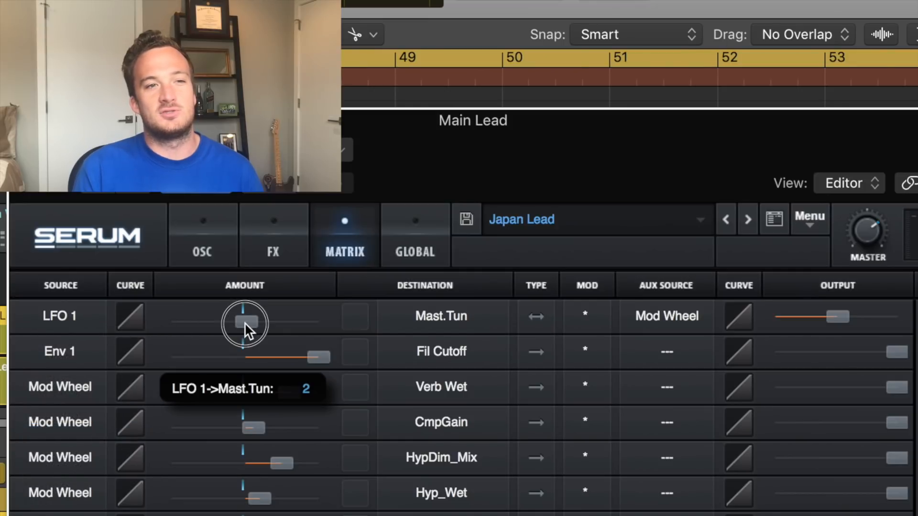
pyautogui.click(245, 322)
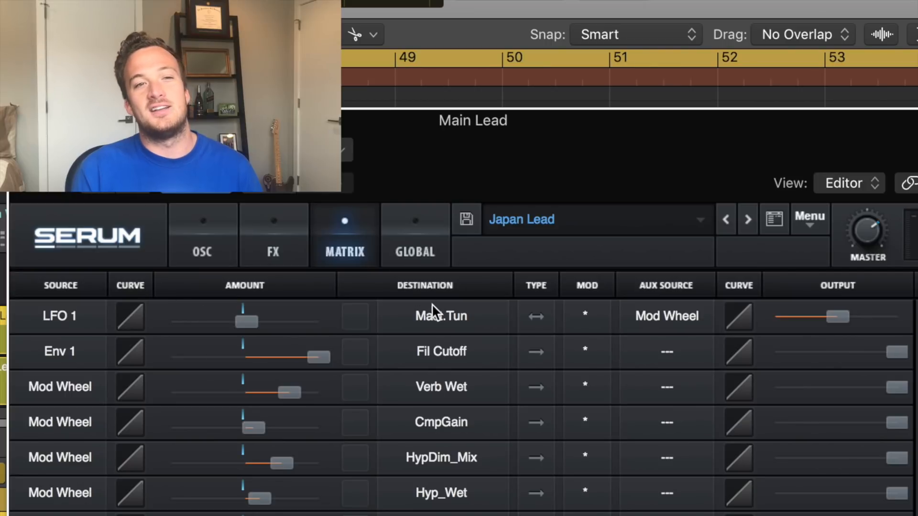
# Route the first matrix row to the global Mast.Tun destination with Mod Wheel as aux source, and check LFO 1's rate.
pyautogui.click(441, 316)
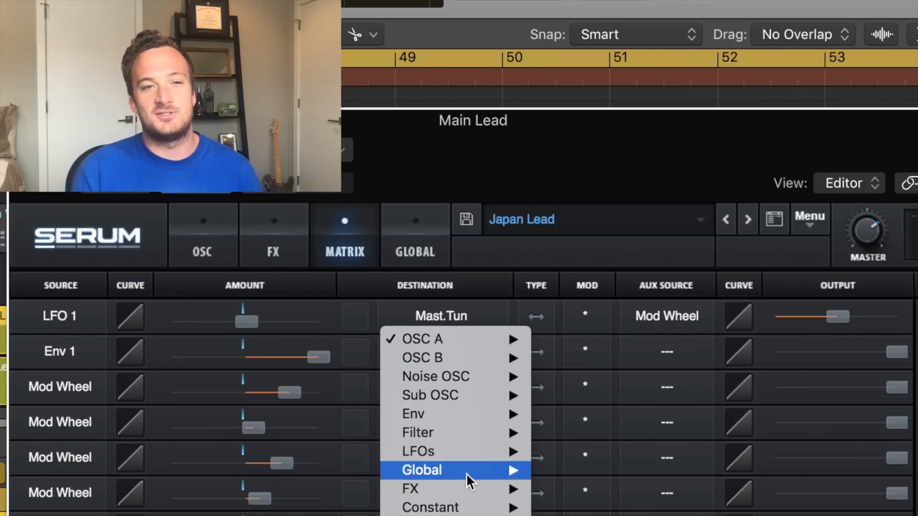
pyautogui.click(557, 368)
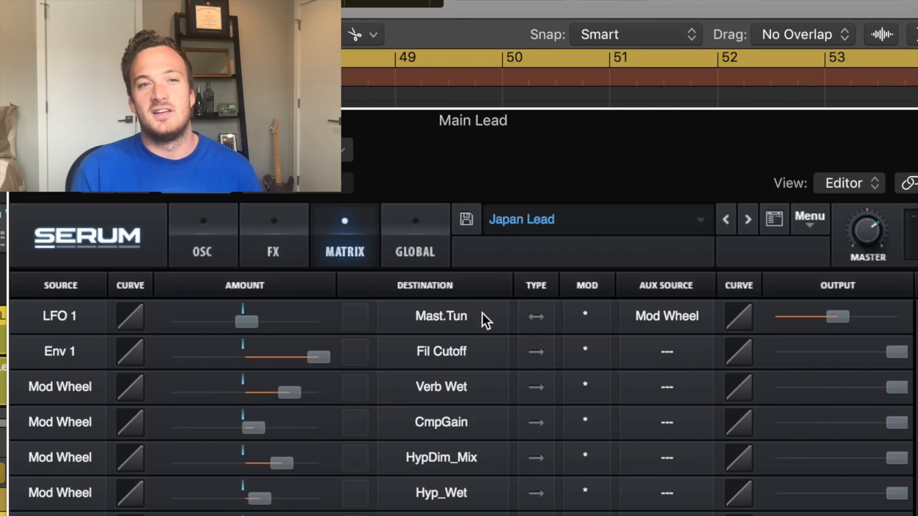
pyautogui.click(668, 327)
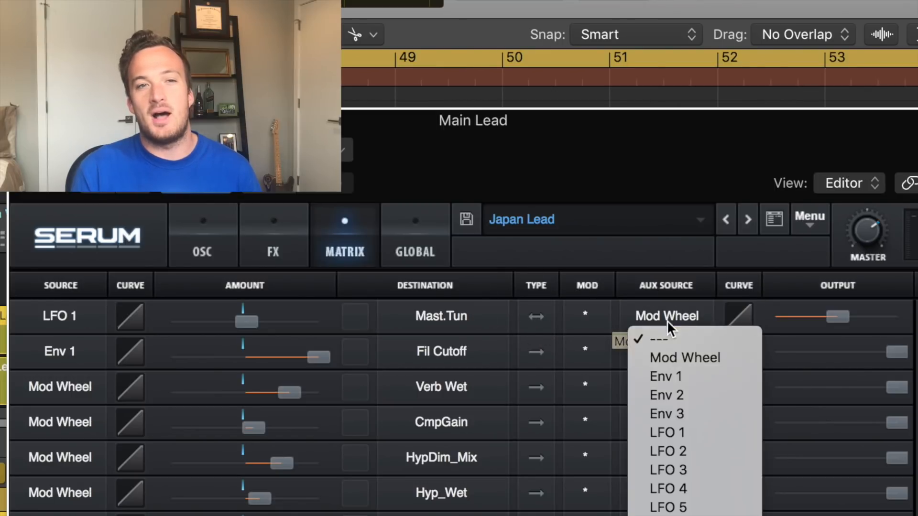
pyautogui.click(667, 355)
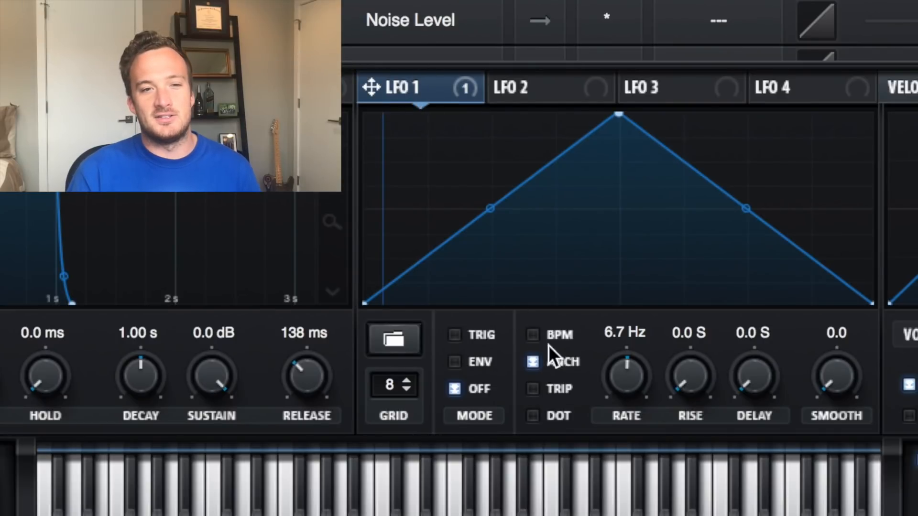
pyautogui.moveTo(622, 375)
pyautogui.mouseDown()
pyautogui.moveTo(627, 422)
pyautogui.moveTo(620, 374)
pyautogui.mouseUp()
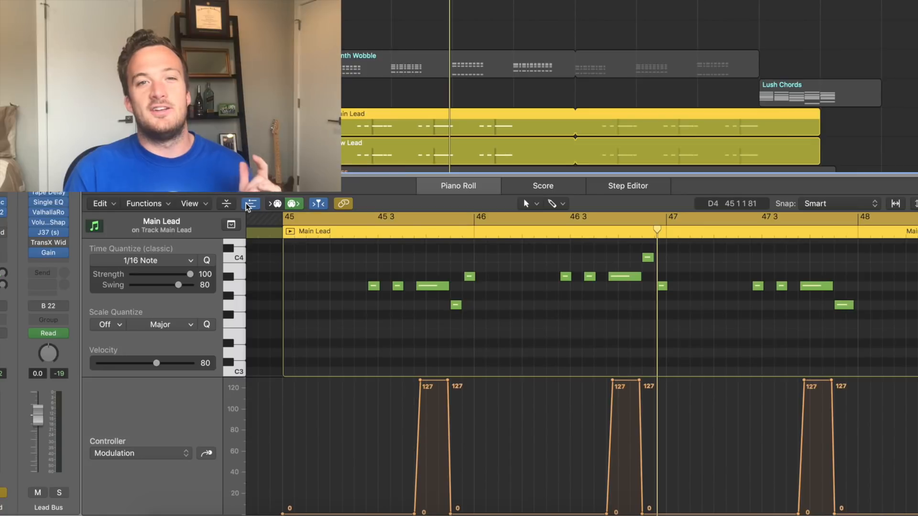
# Reopen the Main Lead region in the piano roll and display its Modulation controller lane below the notes.
pyautogui.press('p')
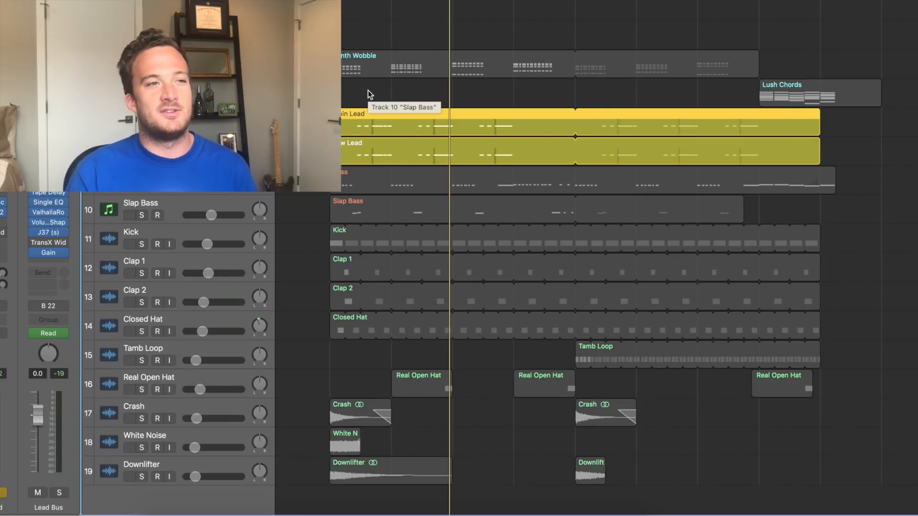
pyautogui.click(369, 94)
pyautogui.click(391, 129)
pyautogui.press('p')
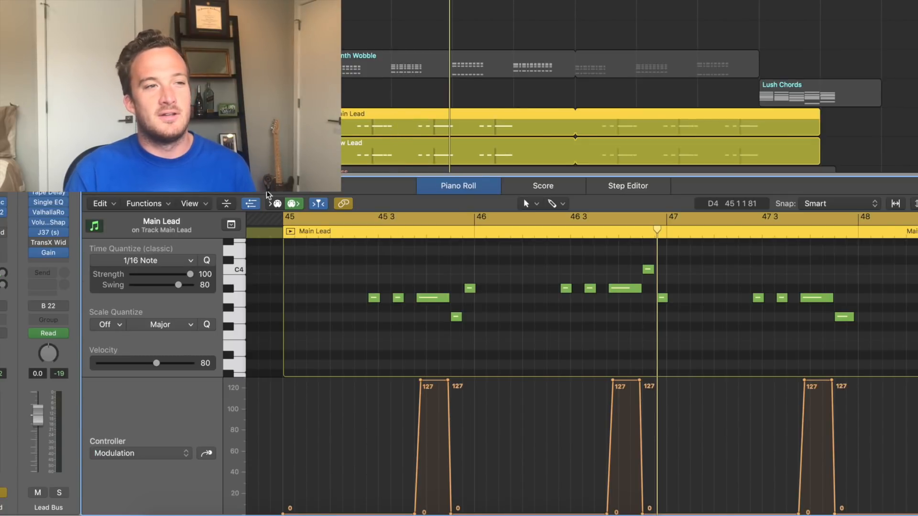
pyautogui.click(251, 203)
pyautogui.click(250, 203)
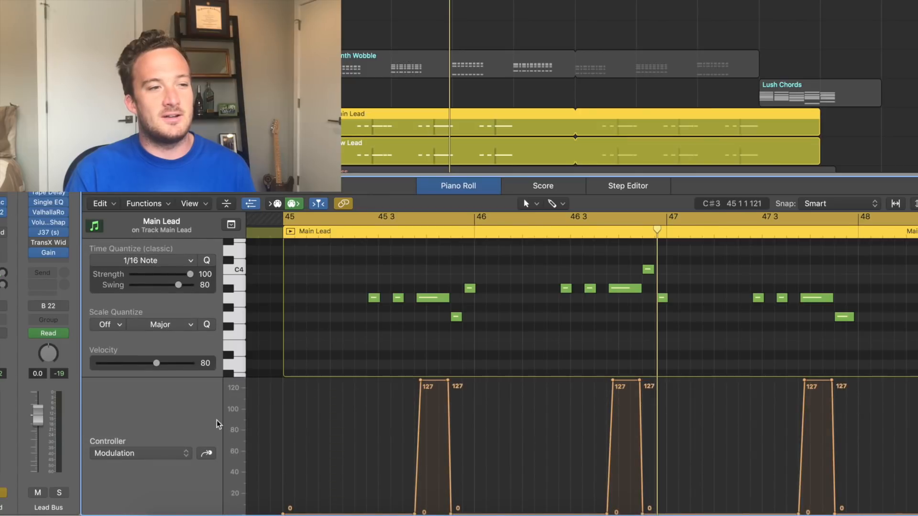
# Keep Modulation as the Main Lead region's controller, and play the notes alongside the modulation automation from bar 45.
pyautogui.click(131, 455)
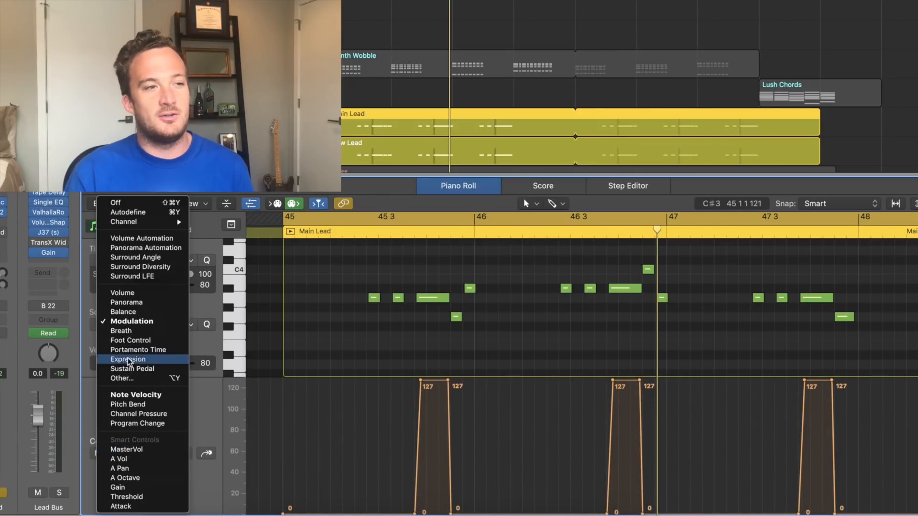
pyautogui.click(129, 324)
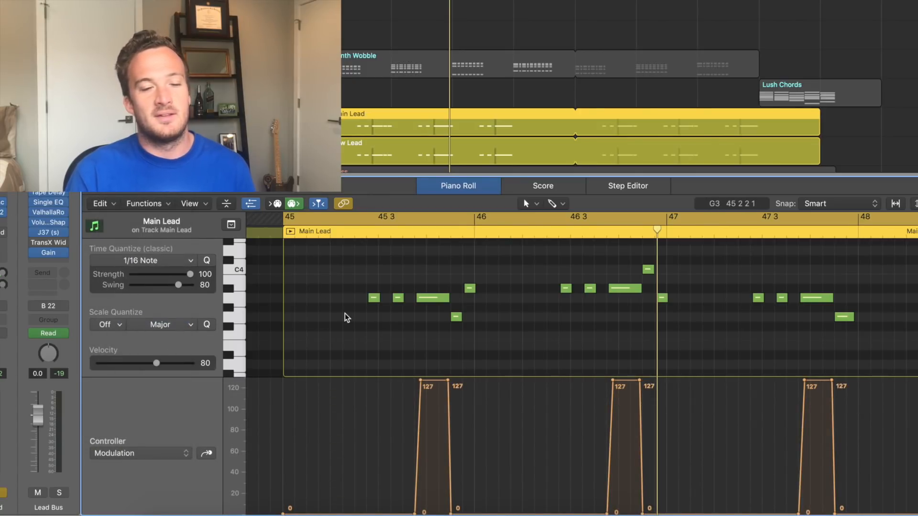
pyautogui.press('super+Right')
pyautogui.hscroll(-5, 347, 318)
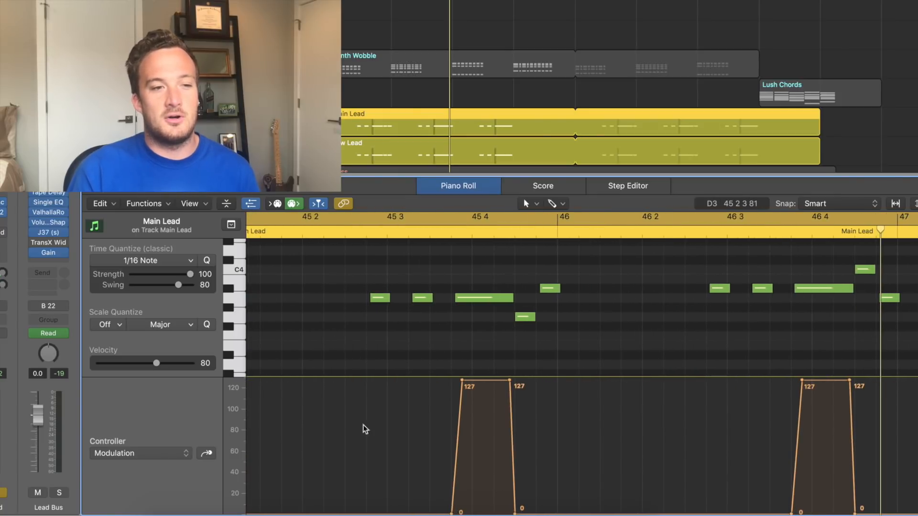
pyautogui.scroll(-1, 369, 453)
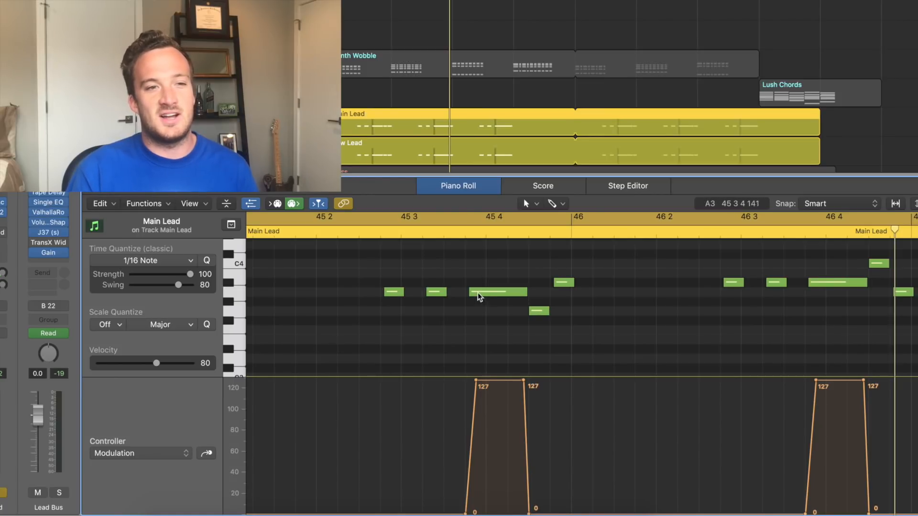
pyautogui.press('space')
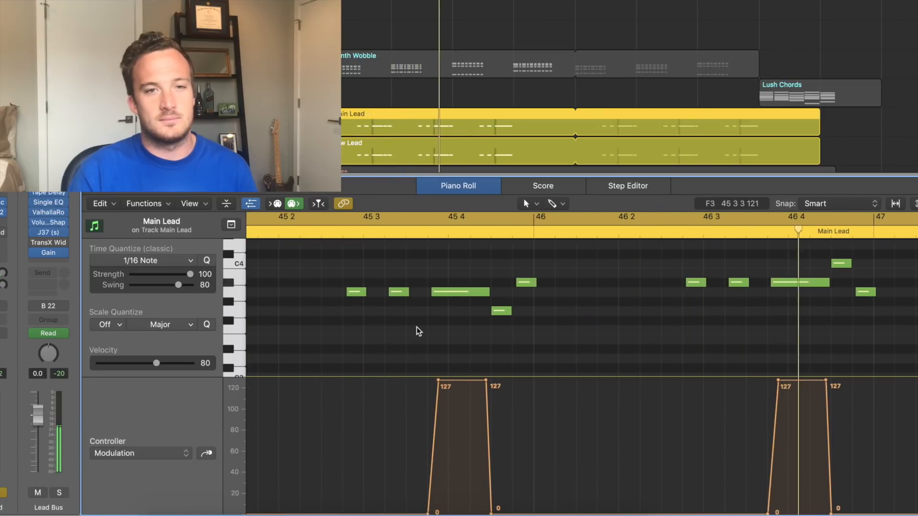
# Review the effects in the Main Lead's Serum patch, and check which destinations the mod wheel controls, including the reverb mix.
pyautogui.press('v')
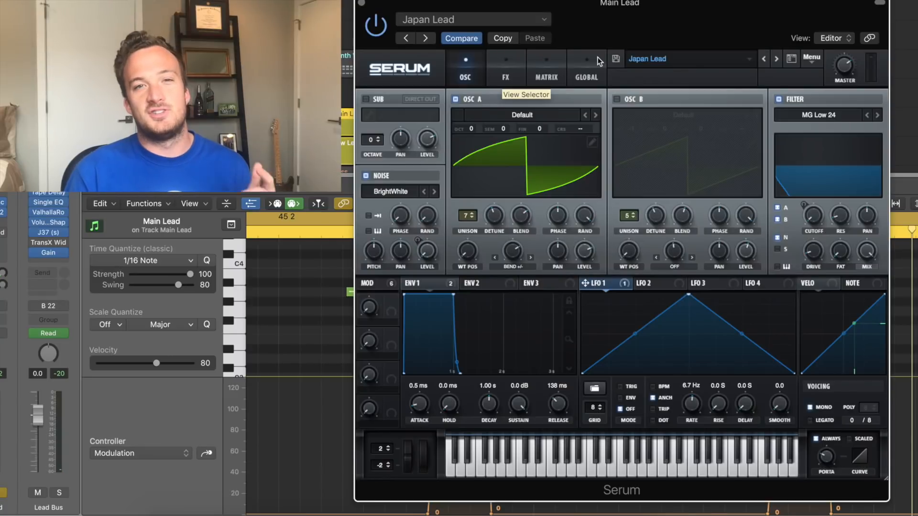
pyautogui.click(506, 71)
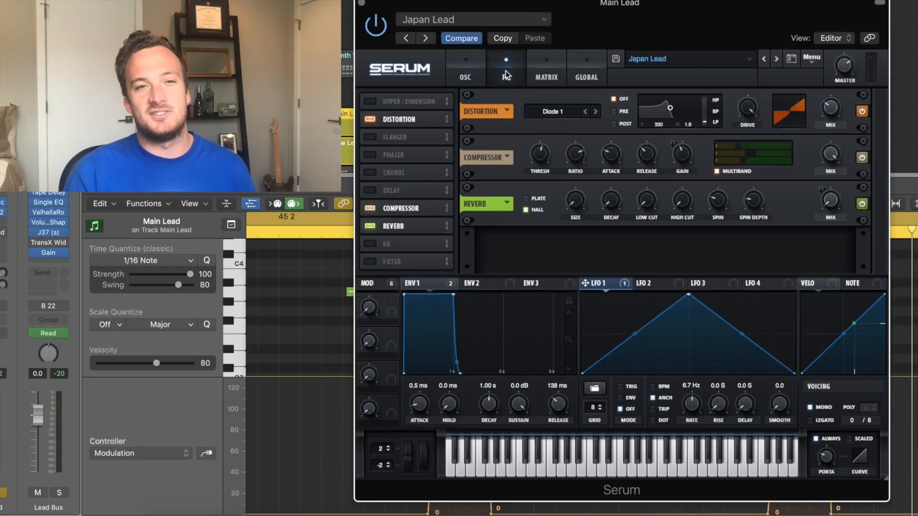
pyautogui.click(382, 285)
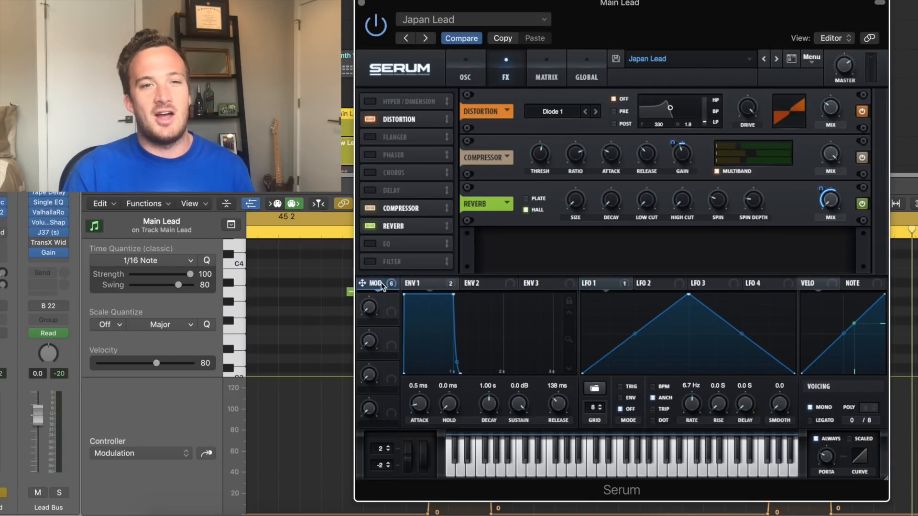
pyautogui.moveTo(363, 285)
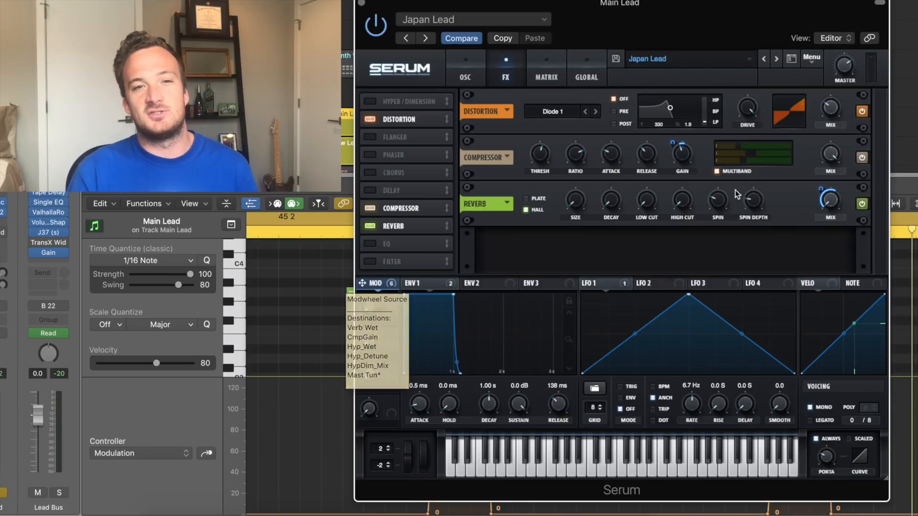
pyautogui.moveTo(832, 203)
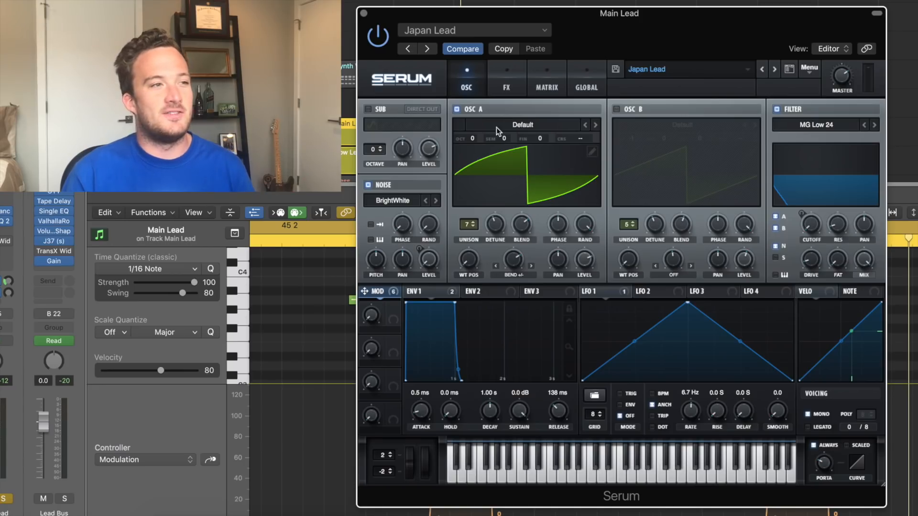
# Inspect the Main Lead's Renaissance Axx compressor settings and the bands of its FabFilter Pro-Q 2 EQ.
pyautogui.click(5, 211)
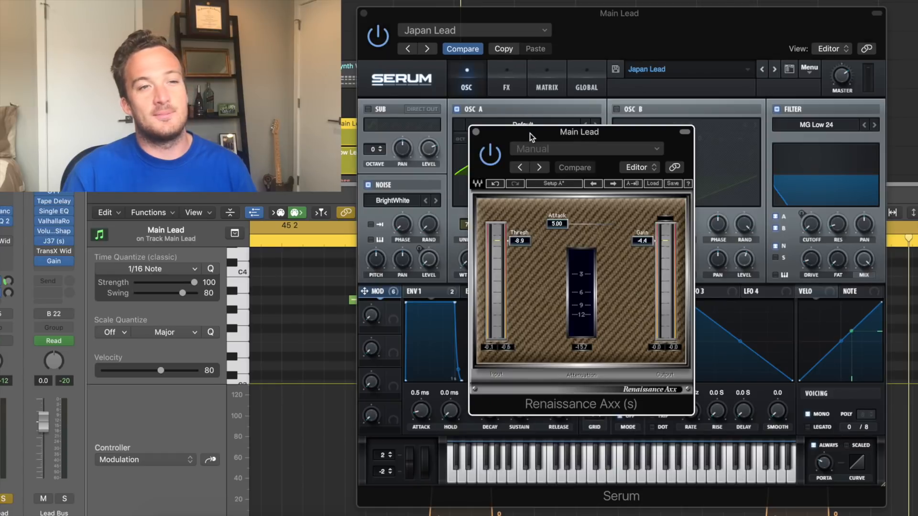
pyautogui.moveTo(530, 133); pyautogui.dragTo(598, 94)
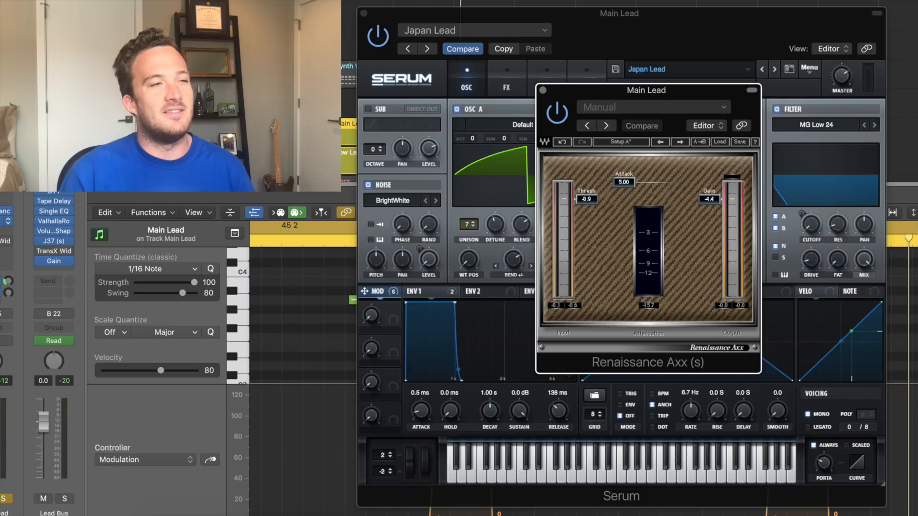
pyautogui.click(6, 221)
pyautogui.moveTo(472, 63); pyautogui.dragTo(472, 45)
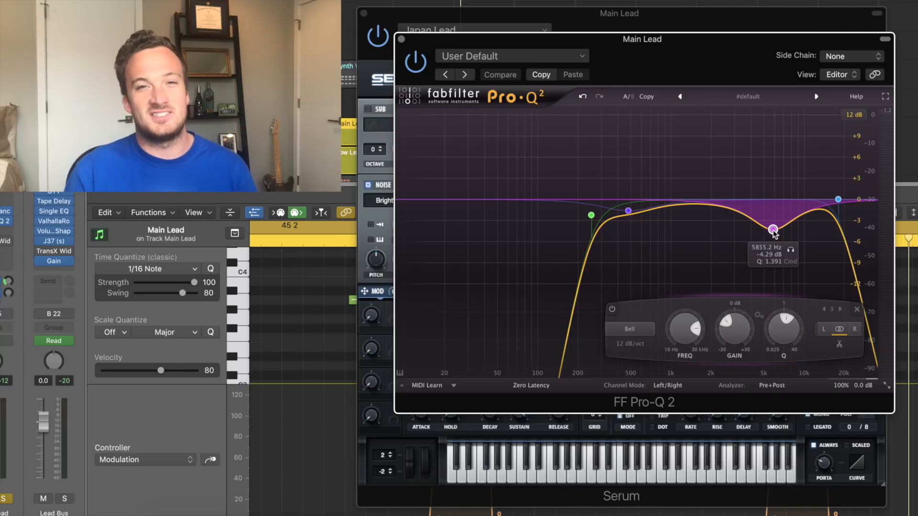
pyautogui.click(591, 216)
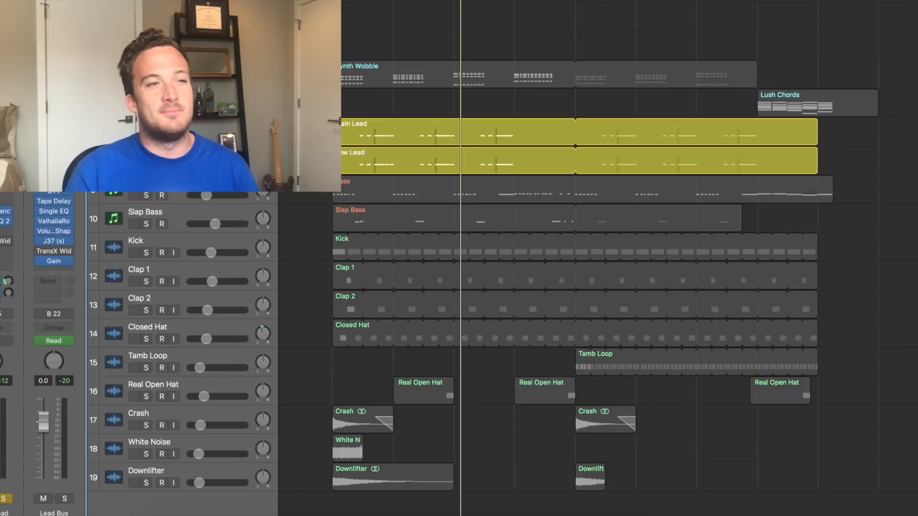
# Solo the Main Lead and play it in the piano roll, and do the same with the Low Lead region.
pyautogui.click(163, 126)
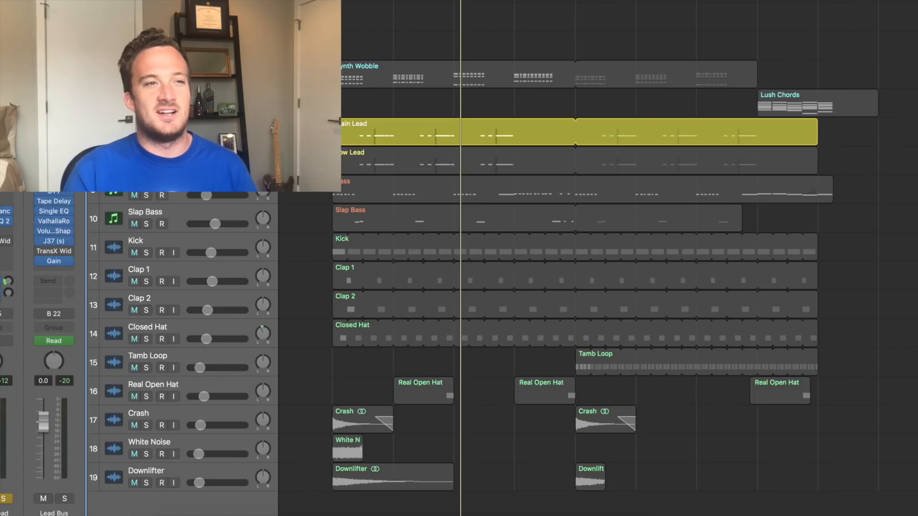
pyautogui.press('e')
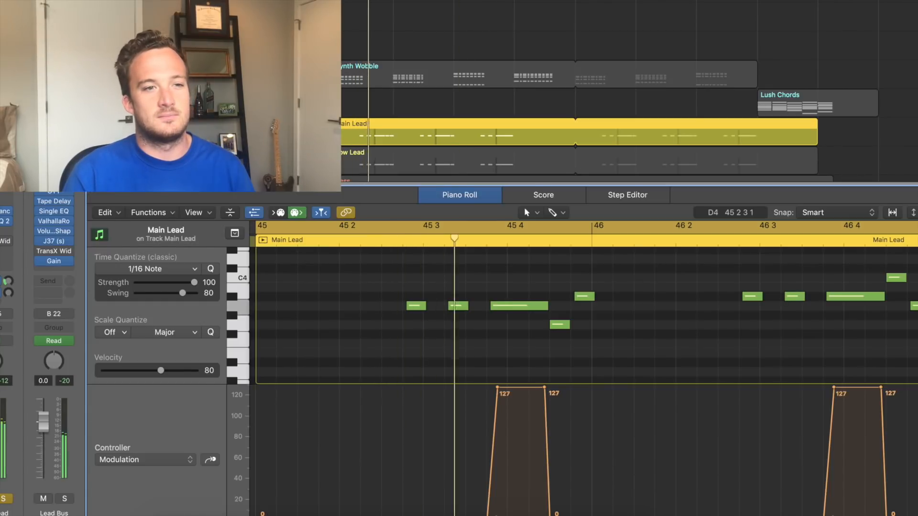
pyautogui.click(356, 167)
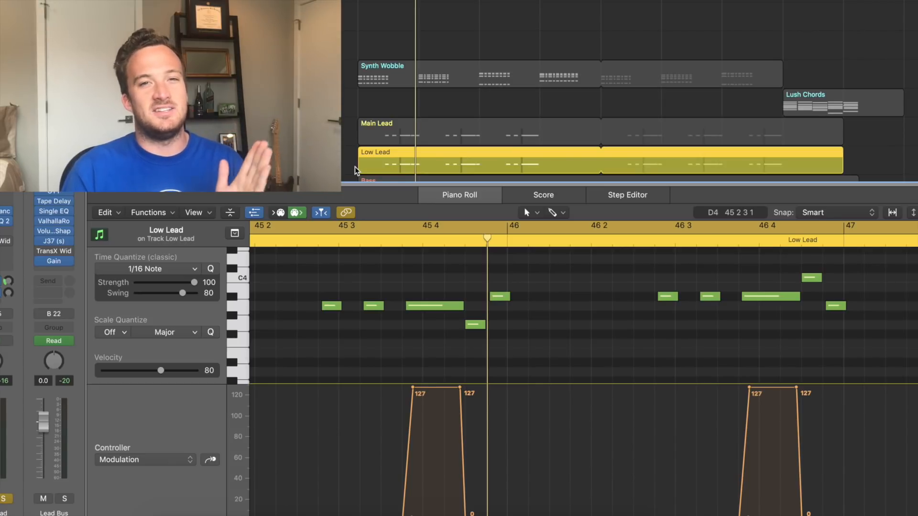
pyautogui.click(318, 282)
pyautogui.press('space')
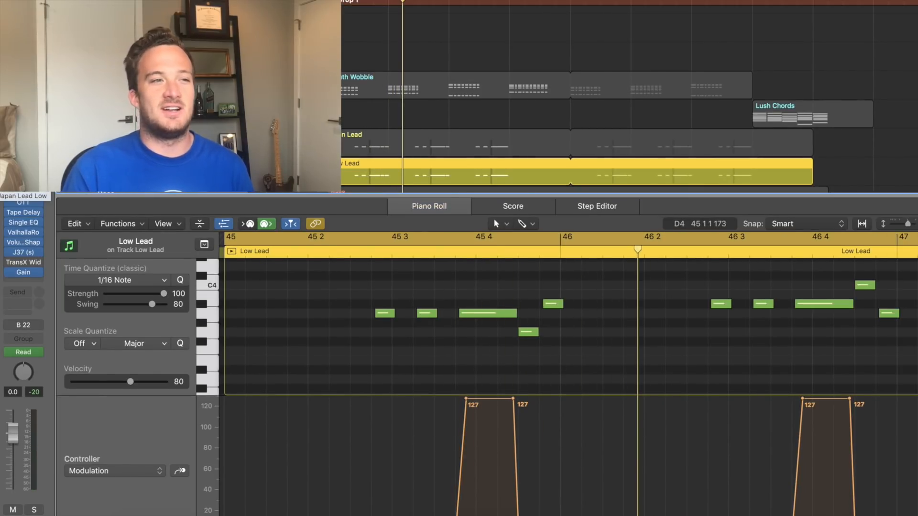
# Open the Low Lead's Serum patch and check oscillator B's waveform and octave, leaving its warp mode Off.
pyautogui.click(23, 187)
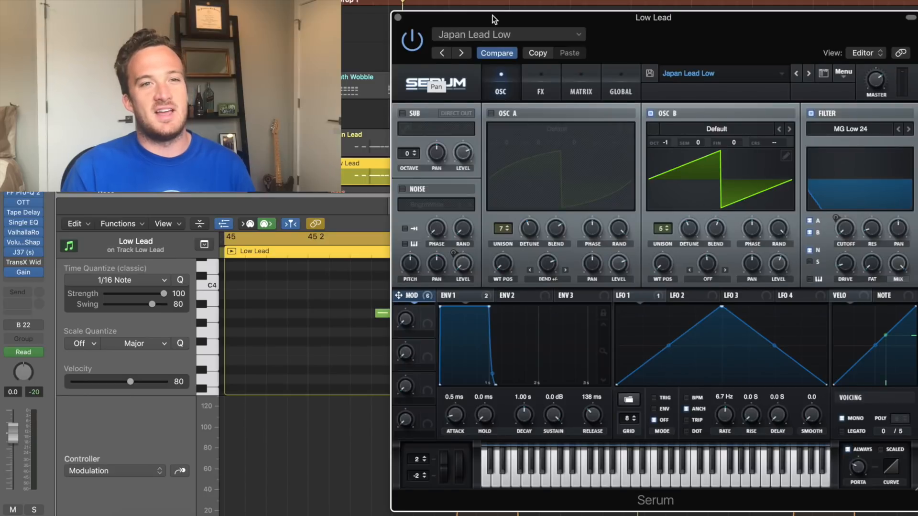
pyautogui.moveTo(492, 19); pyautogui.dragTo(463, 15)
pyautogui.moveTo(638, 139); pyautogui.dragTo(638, 130)
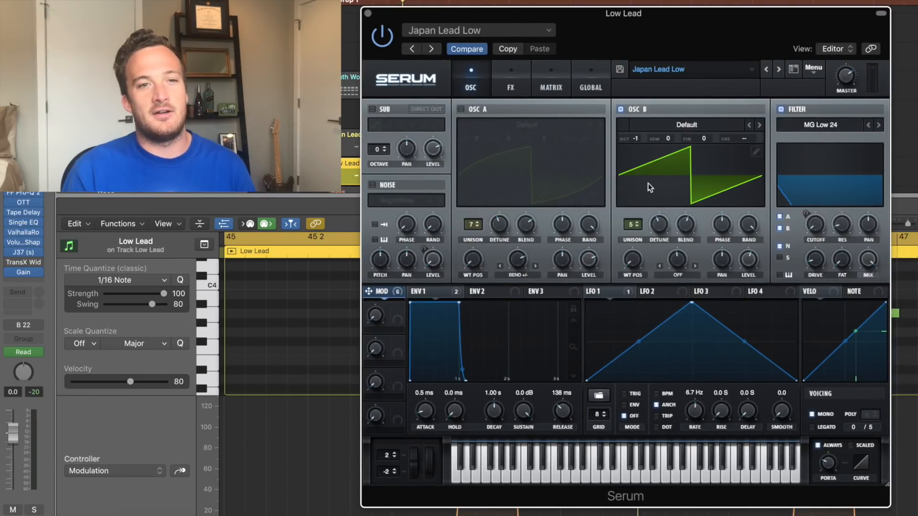
pyautogui.click(678, 275)
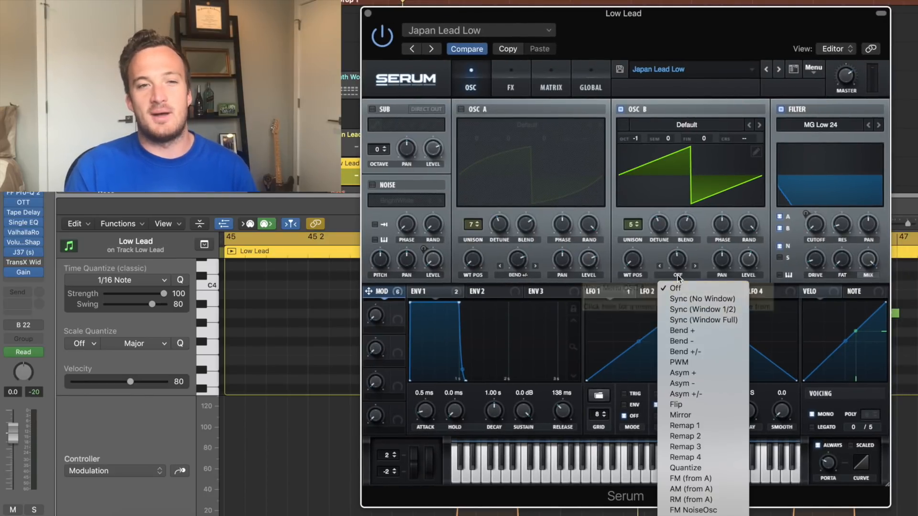
pyautogui.click(667, 269)
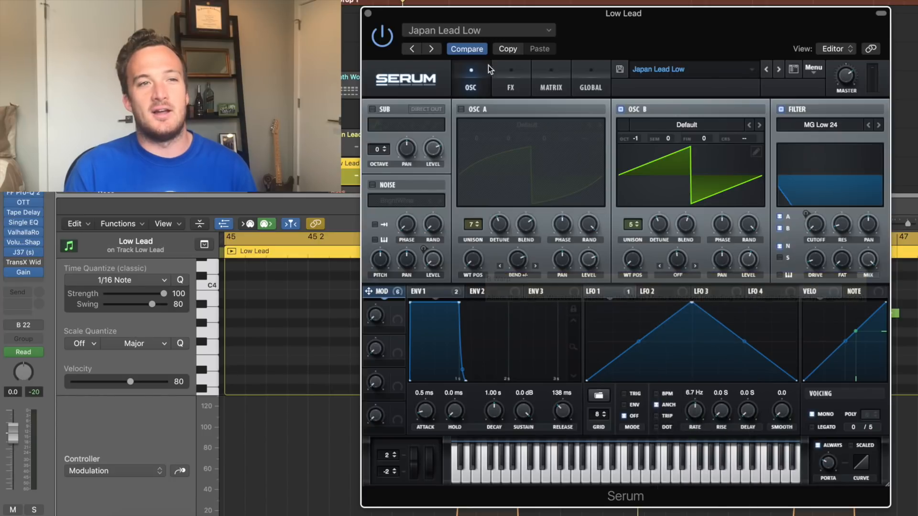
# Check the unison width in the Low Lead patch's global settings, and inspect the high cut in its Pro-Q 2.
pyautogui.click(593, 81)
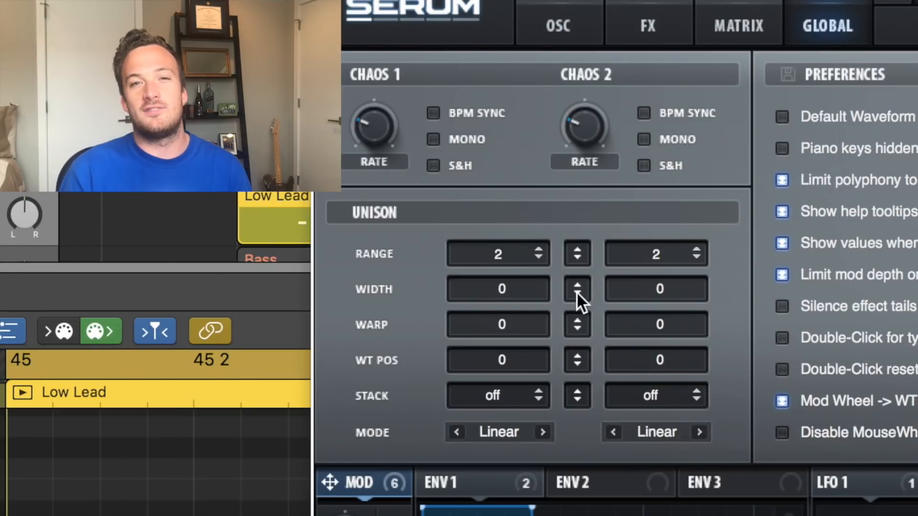
pyautogui.moveTo(576, 292)
pyautogui.mouseDown()
pyautogui.moveTo(572, 159)
pyautogui.moveTo(581, 327)
pyautogui.moveTo(576, 309)
pyautogui.mouseUp()
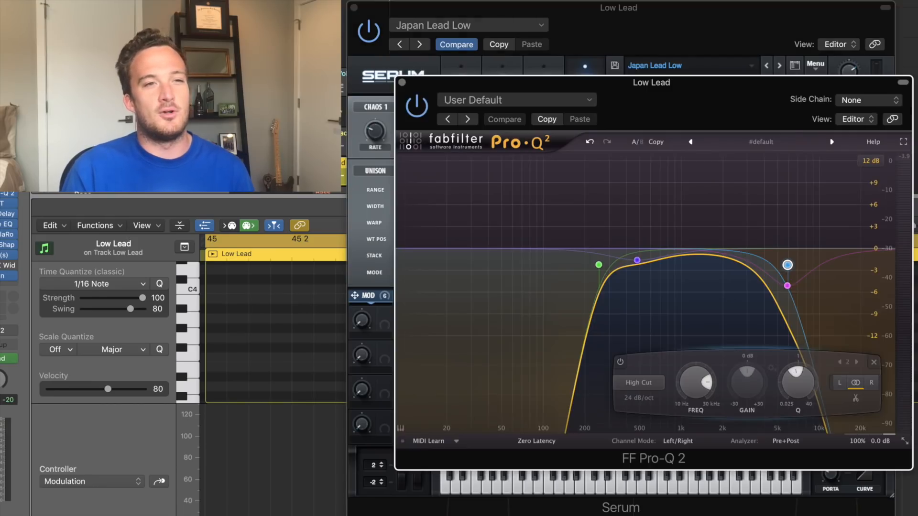
pyautogui.scroll(3, 787, 266)
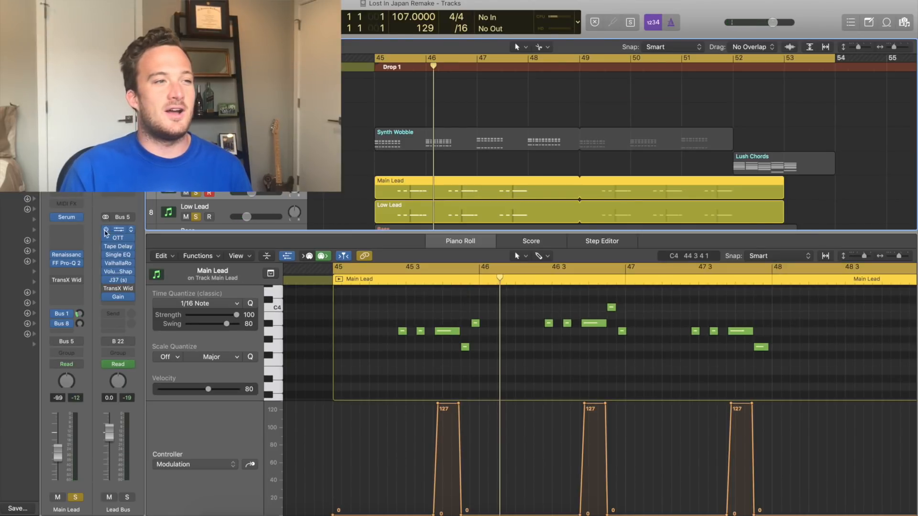
# Open the Lead Bus's OTT and Tape Delay plug-ins, and position both windows clear of the mixer strips.
pyautogui.click(118, 237)
pyautogui.moveTo(49, 30); pyautogui.dragTo(707, 109)
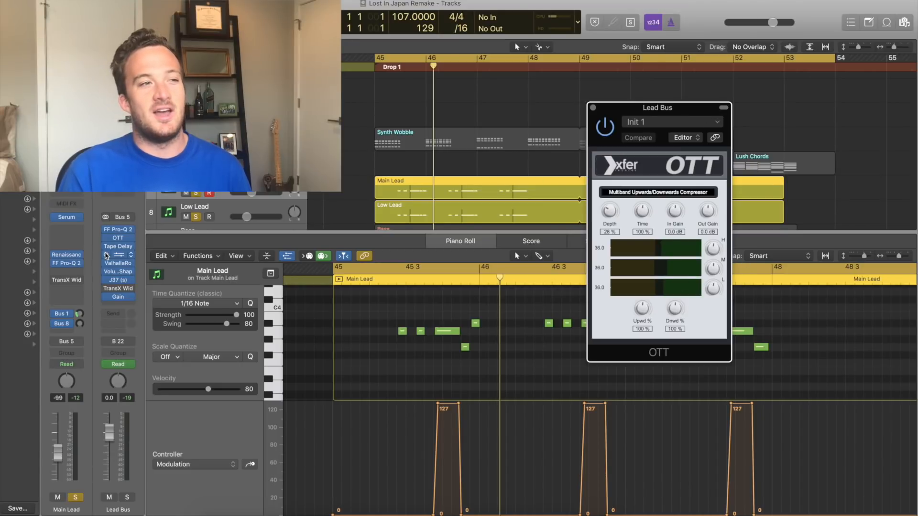
pyautogui.click(118, 246)
pyautogui.moveTo(29, 29); pyautogui.dragTo(555, 128)
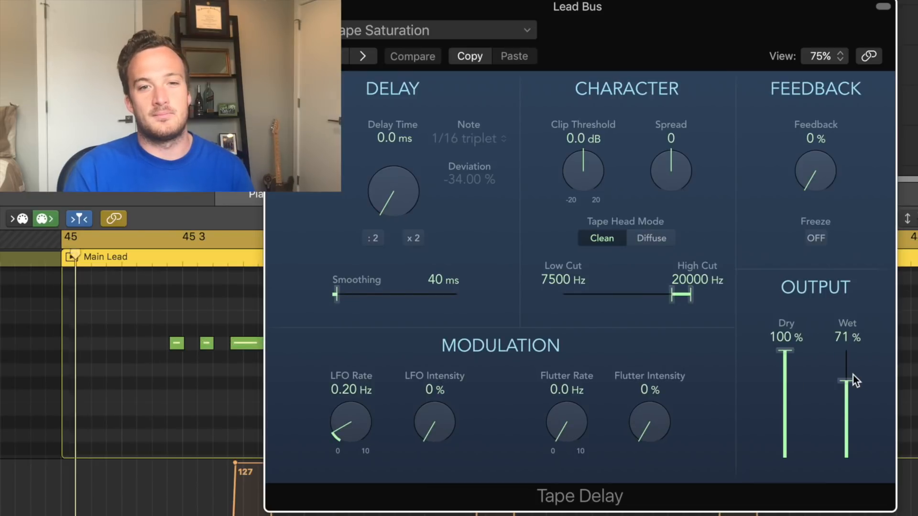
# Lower the Tape Delay's wet output for comparison and raise it back to 70 %, and open the bus's J37 plug-in.
pyautogui.moveTo(808, 353); pyautogui.dragTo(810, 413)
pyautogui.moveTo(851, 479); pyautogui.dragTo(838, 371)
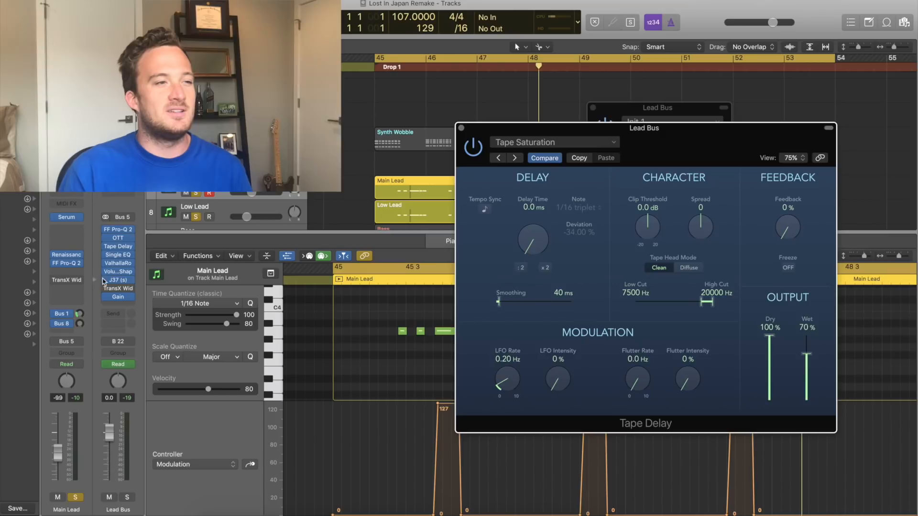
pyautogui.click(119, 281)
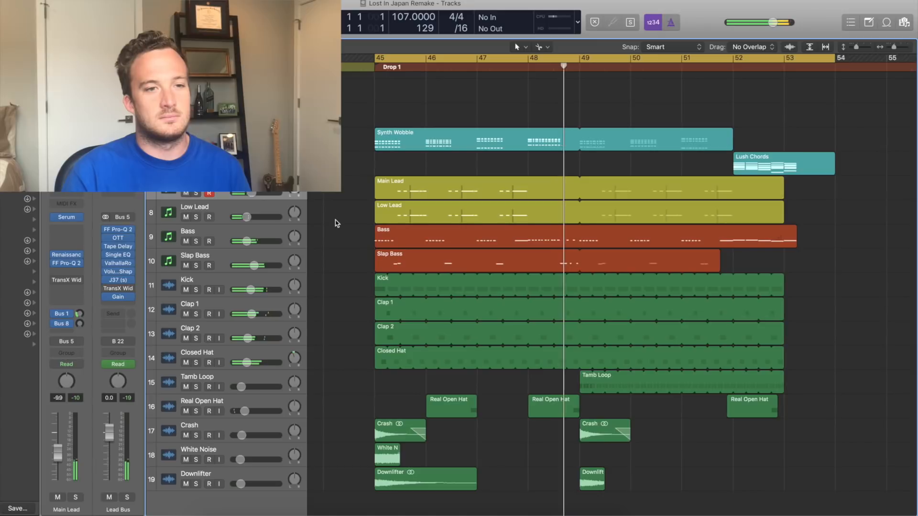
# Stop the full mix, solo the Bass and Slap Bass tracks, and play the Bass region in the piano roll.
pyautogui.press('space')
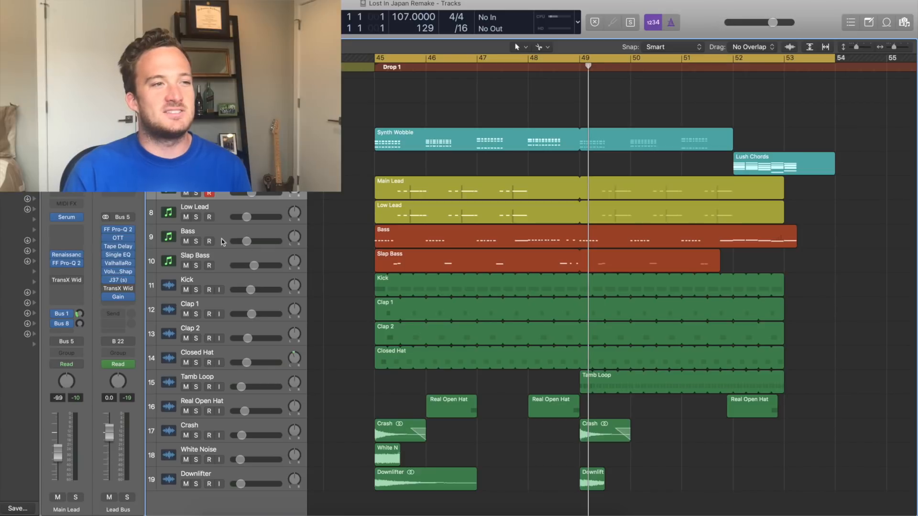
pyautogui.click(196, 242)
pyautogui.click(196, 266)
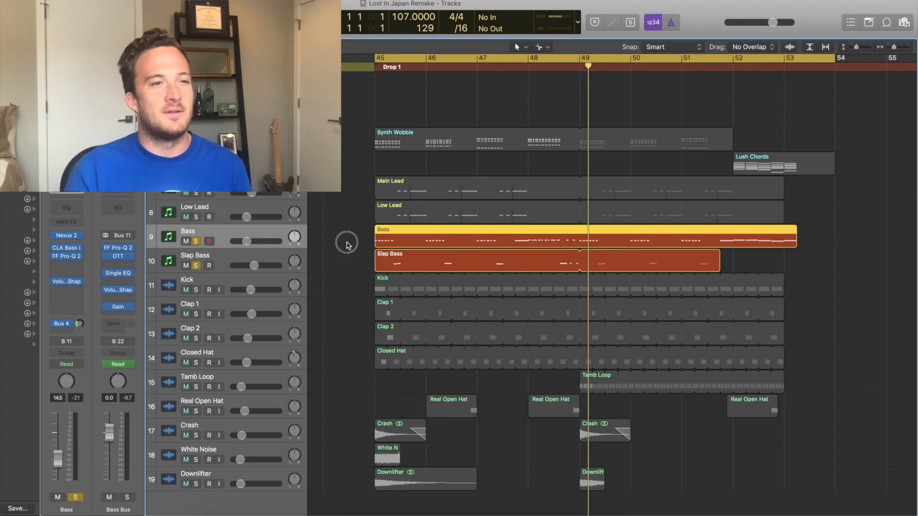
pyautogui.doubleClick(395, 236)
pyautogui.hotkey('shift', 'space')
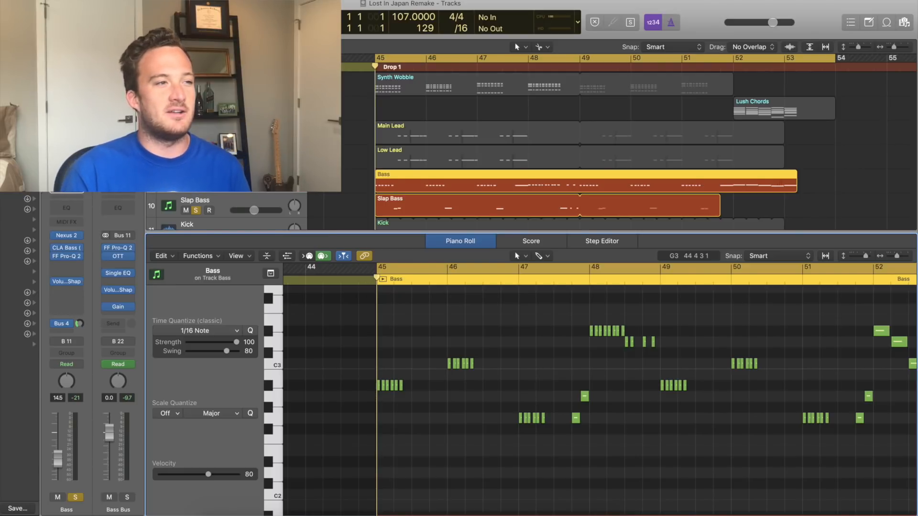
# Inspect the high cut in the Bass track's Pro-Q 2, and open its Nexus 2 instrument to view the BA E-Bass 2 preset.
pyautogui.click(66, 256)
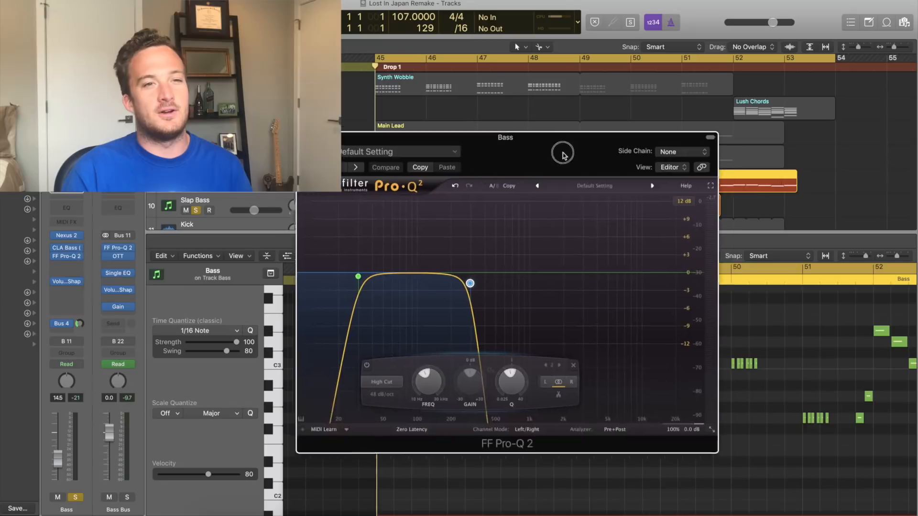
pyautogui.moveTo(607, 295)
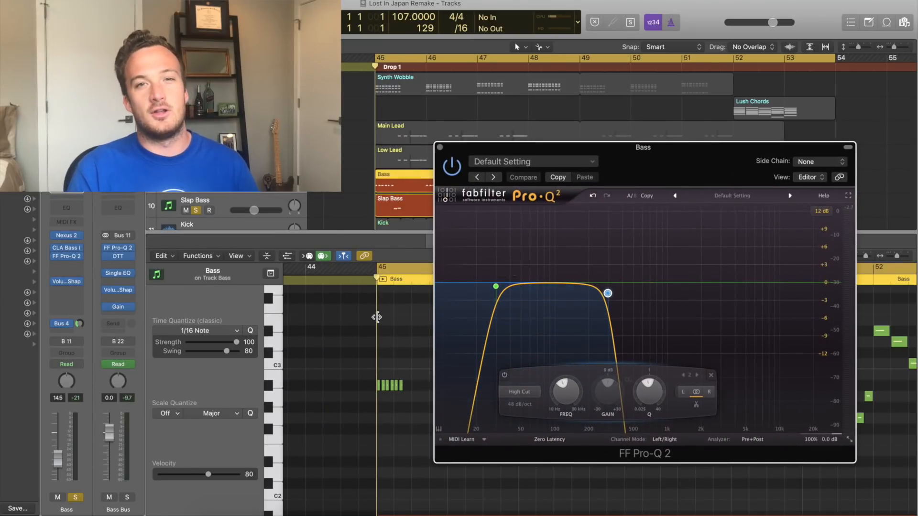
pyautogui.click(64, 236)
pyautogui.click(473, 175)
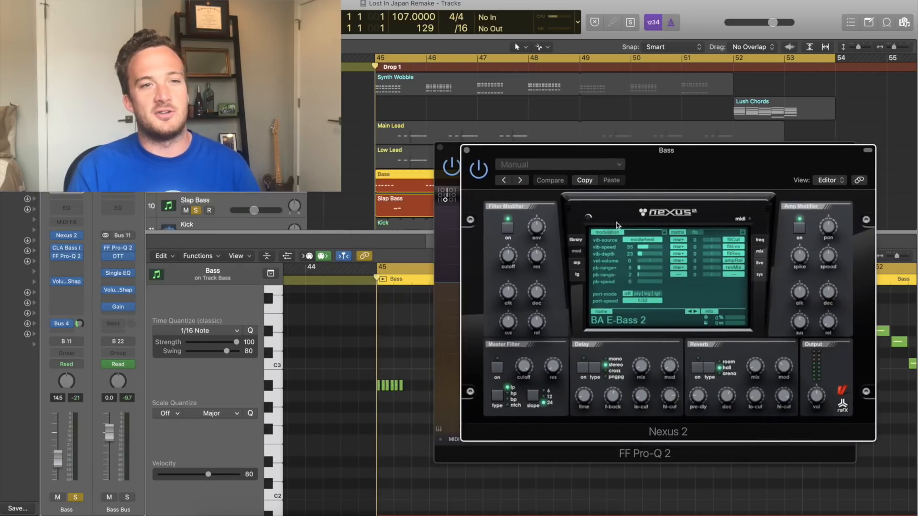
# Open the Slap Bass region in the piano roll, enlarge its note view, and audition it from its first note.
pyautogui.click(576, 239)
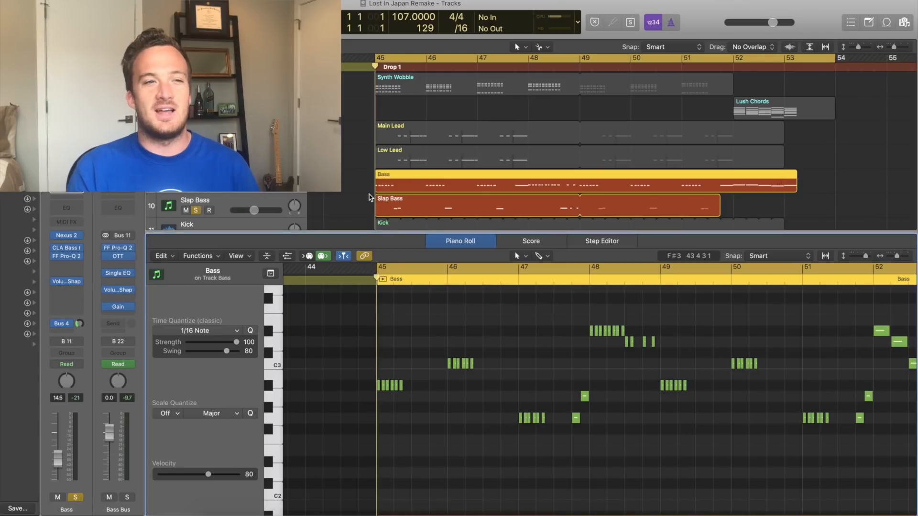
pyautogui.click(380, 203)
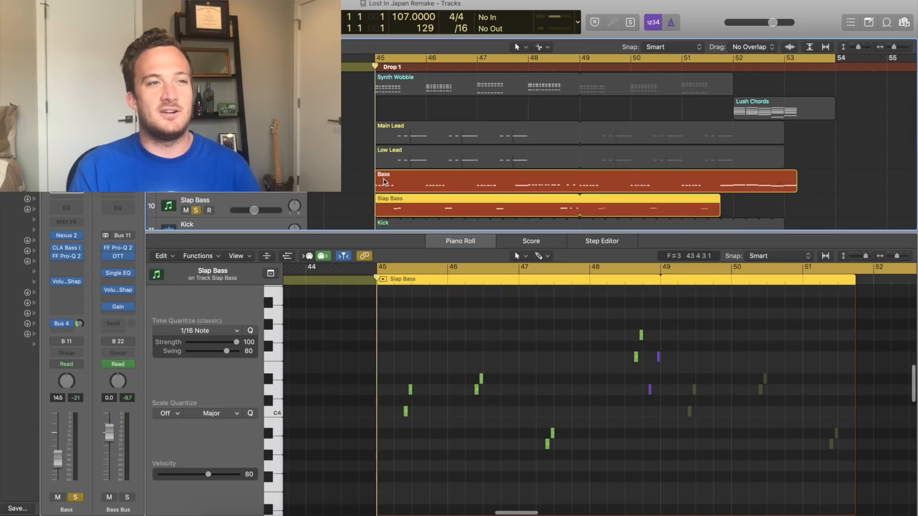
pyautogui.press('super+Right')
pyautogui.press('super+Right')
pyautogui.press('super+Right')
pyautogui.press('super+Right')
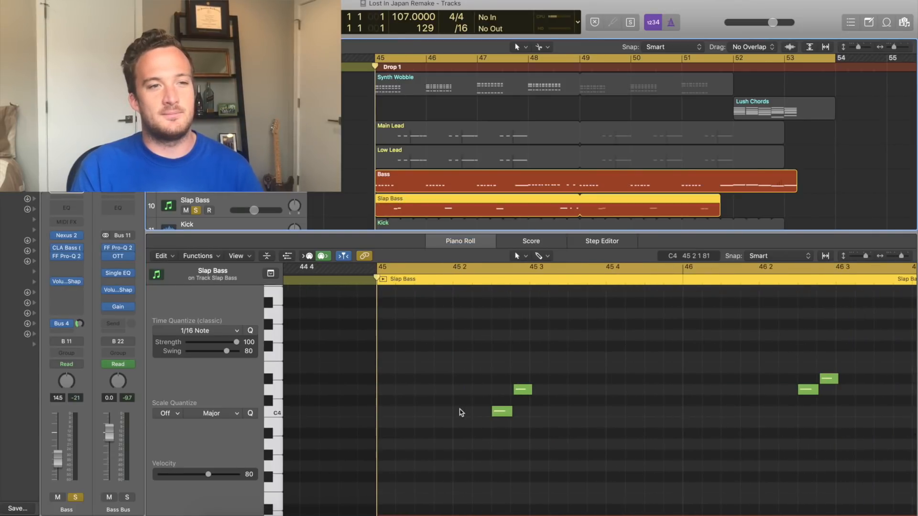
pyautogui.click(492, 280)
pyautogui.press('space')
pyautogui.press('space')
# Open the Slap Bass track's Nexus 2 instrument, and examine the high cut and bell bands in its Pro-Q 2.
pyautogui.click(152, 214)
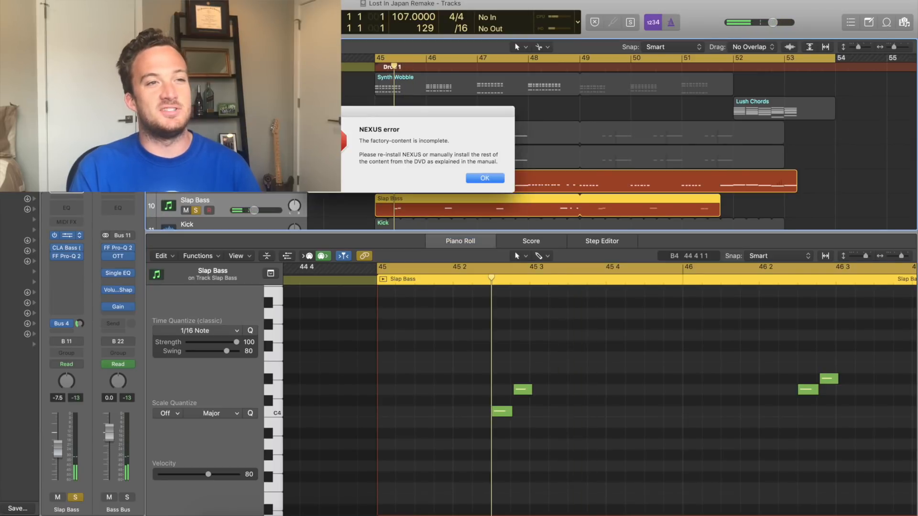
pyautogui.click(476, 178)
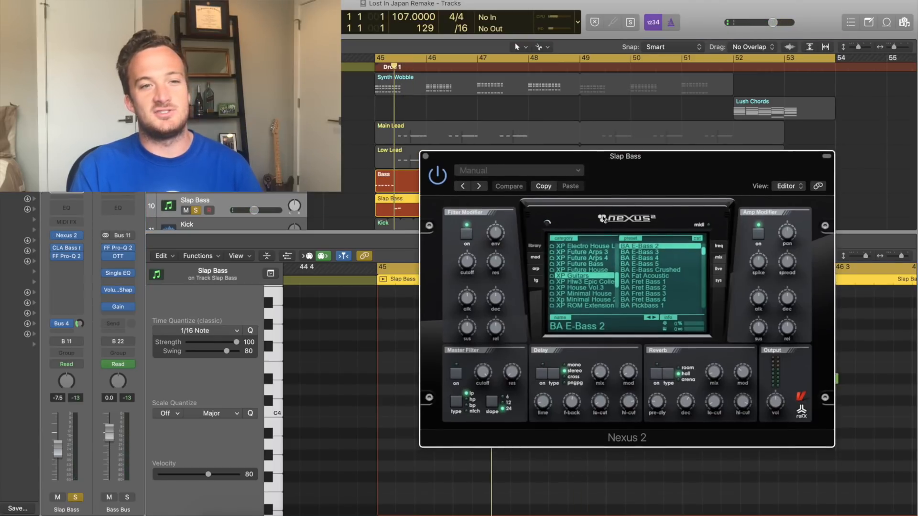
pyautogui.click(66, 256)
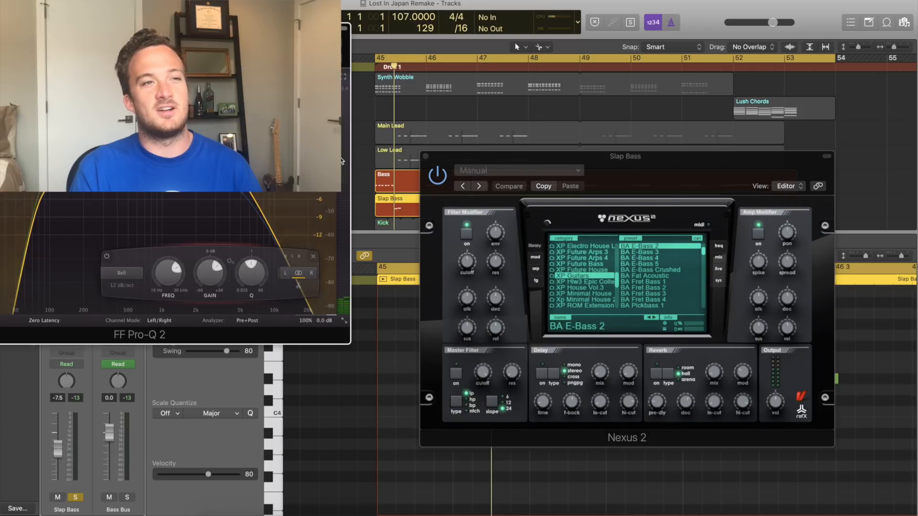
pyautogui.moveTo(344, 114); pyautogui.dragTo(702, 192)
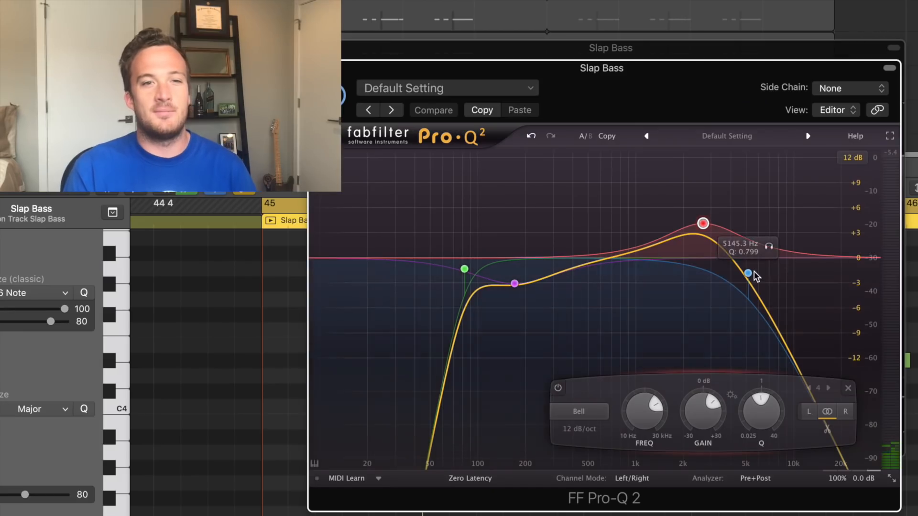
pyautogui.click(723, 317)
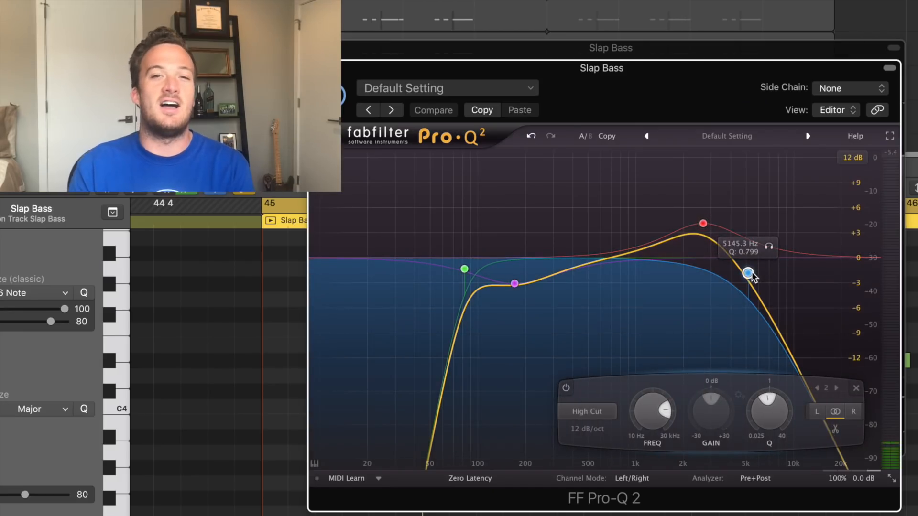
pyautogui.click(703, 223)
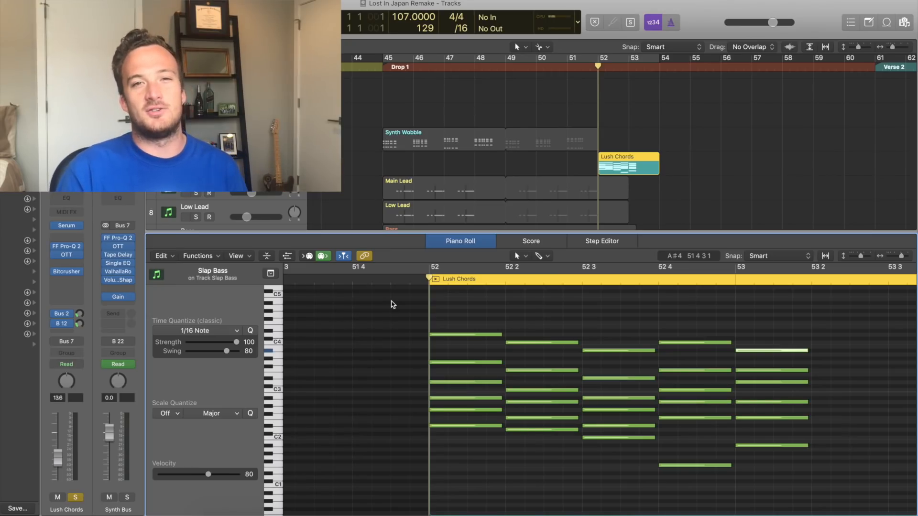
# Play the Lush Chords region from bar 52 with its notes shown in the piano roll, and stop playback.
pyautogui.click(389, 318)
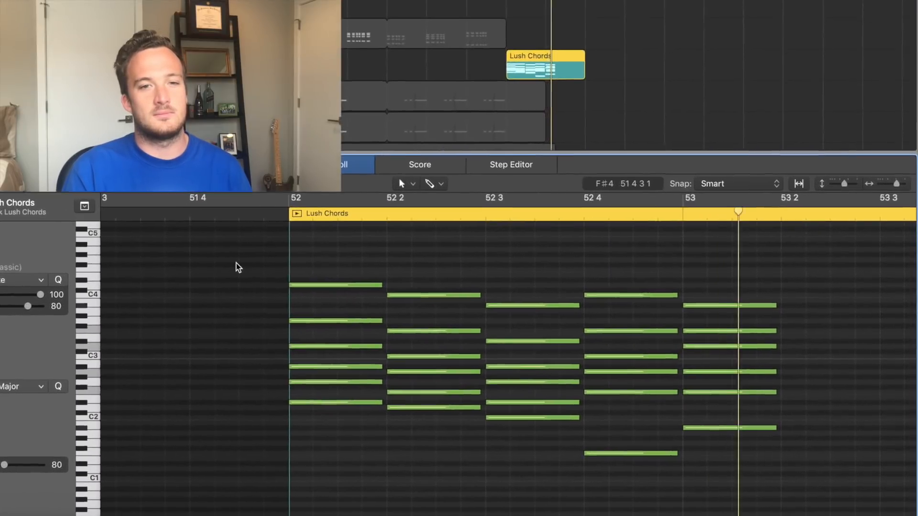
pyautogui.press('space')
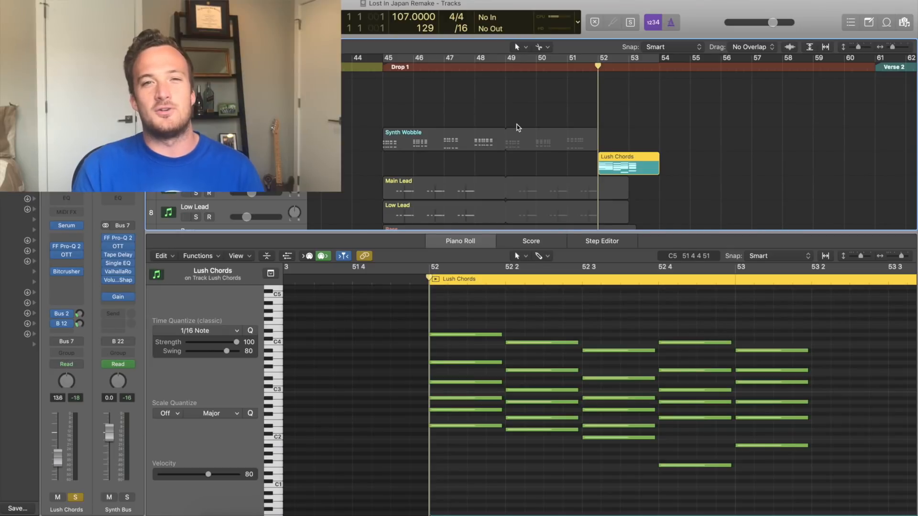